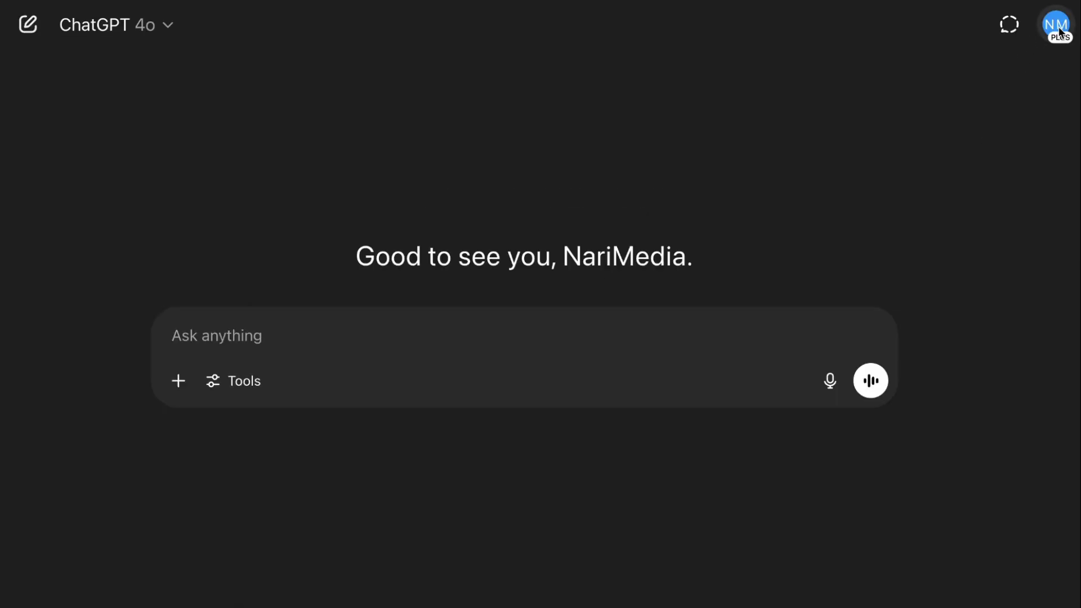
# - Open Settings from the account menu and show the Connectors list with Gmail and Google Calendar
pyautogui.click(1057, 28)
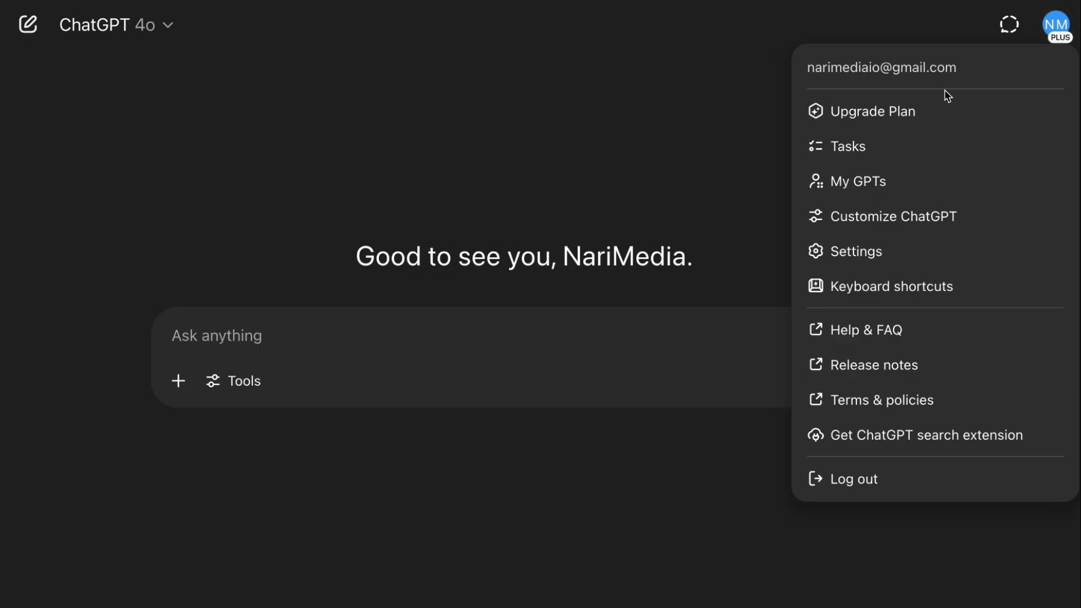
pyautogui.click(848, 254)
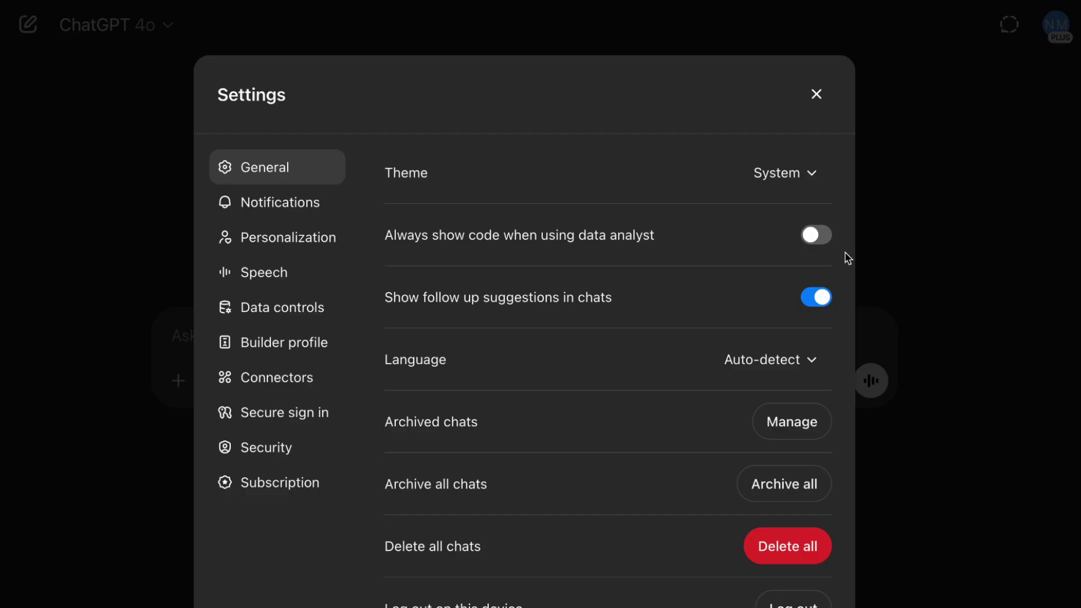
pyautogui.click(303, 382)
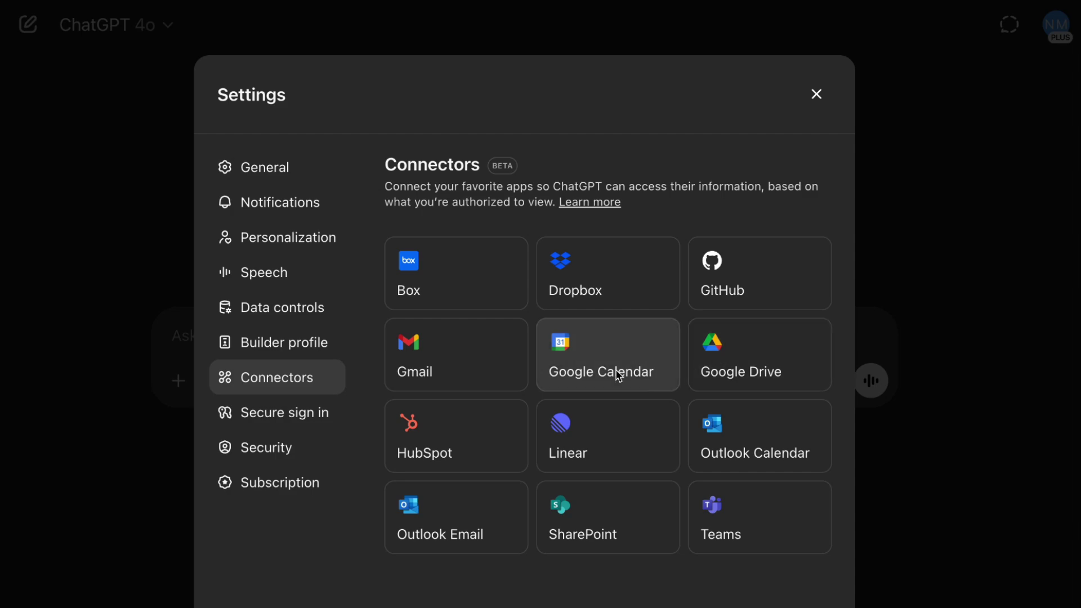
# - Connect the Gmail connector and grant ChatGPT access through the Google sign-in pages
pyautogui.click(465, 369)
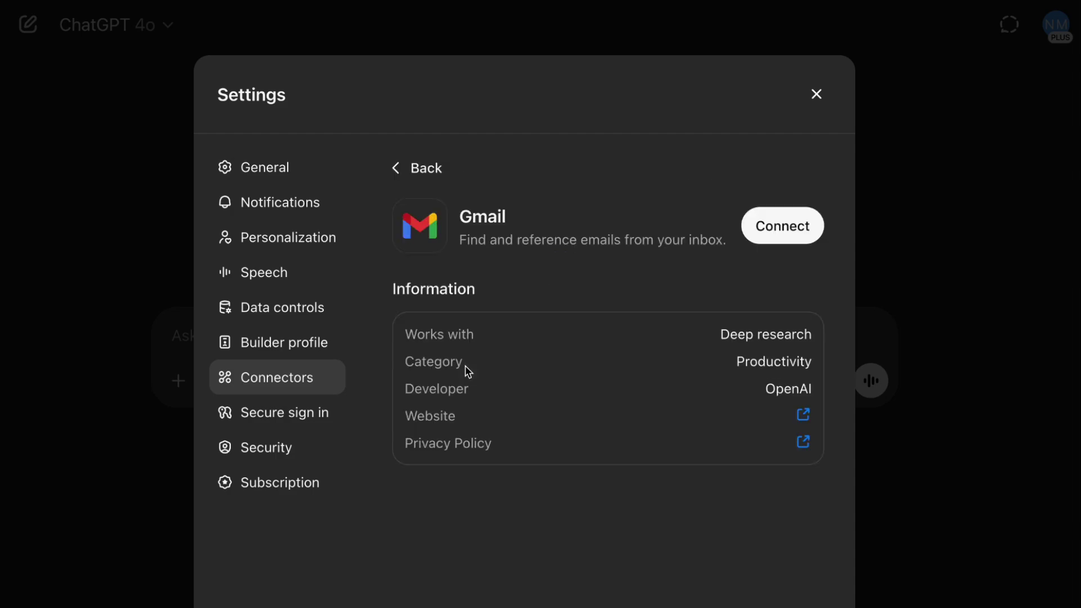
pyautogui.click(791, 230)
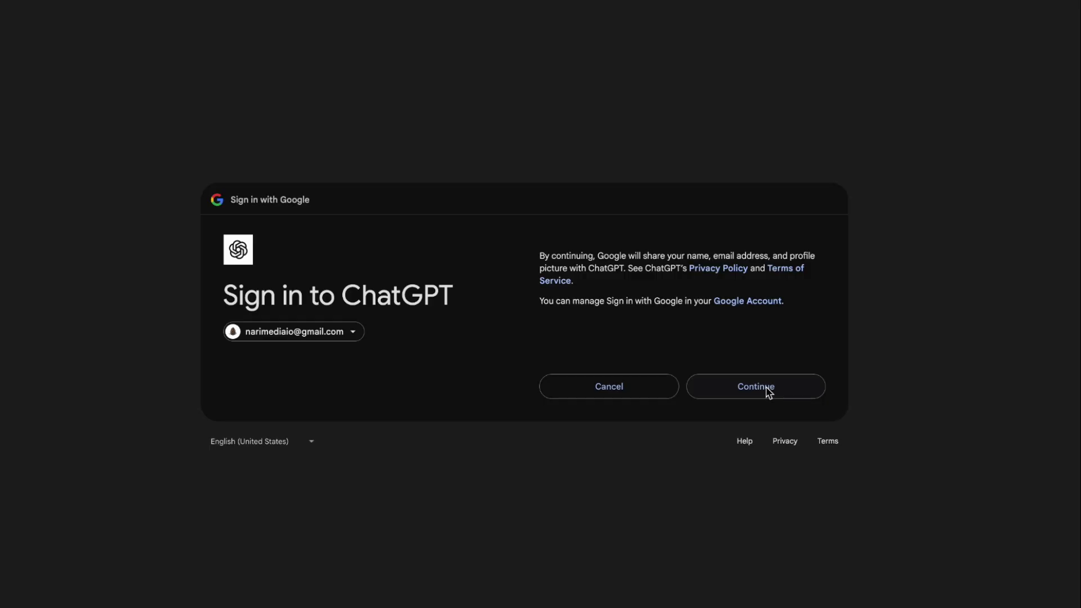
pyautogui.click(768, 391)
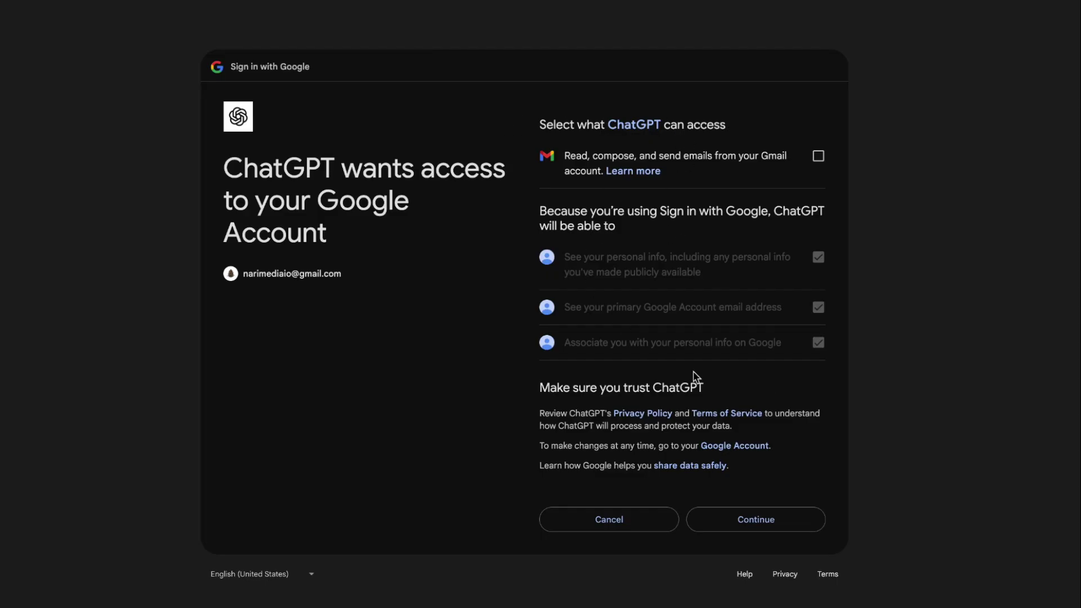
pyautogui.click(770, 518)
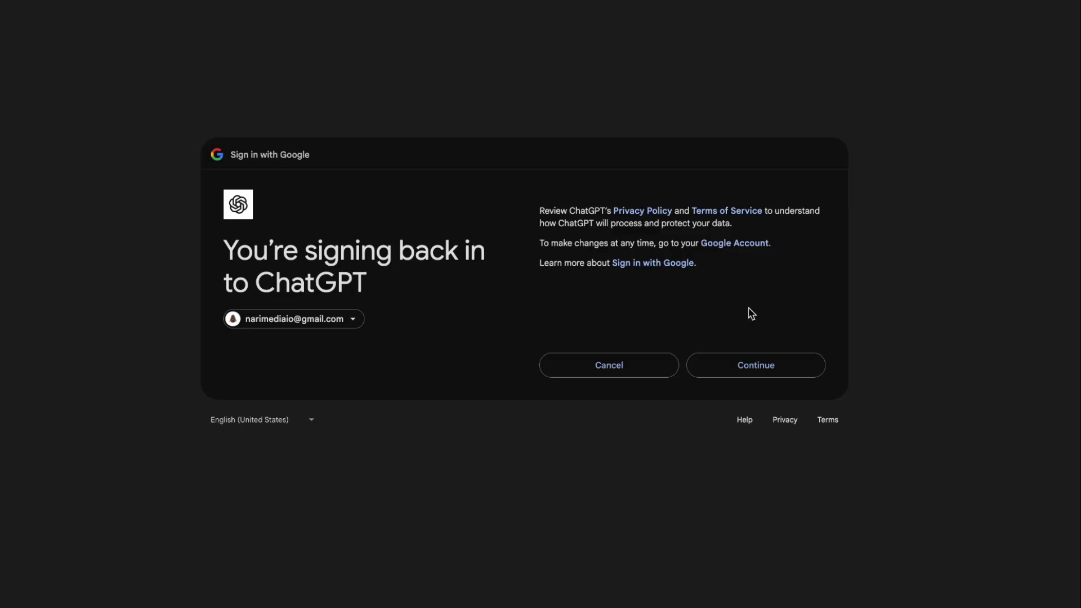
# - Continue the Google sign-in and approve the additional Google account access
pyautogui.click(778, 371)
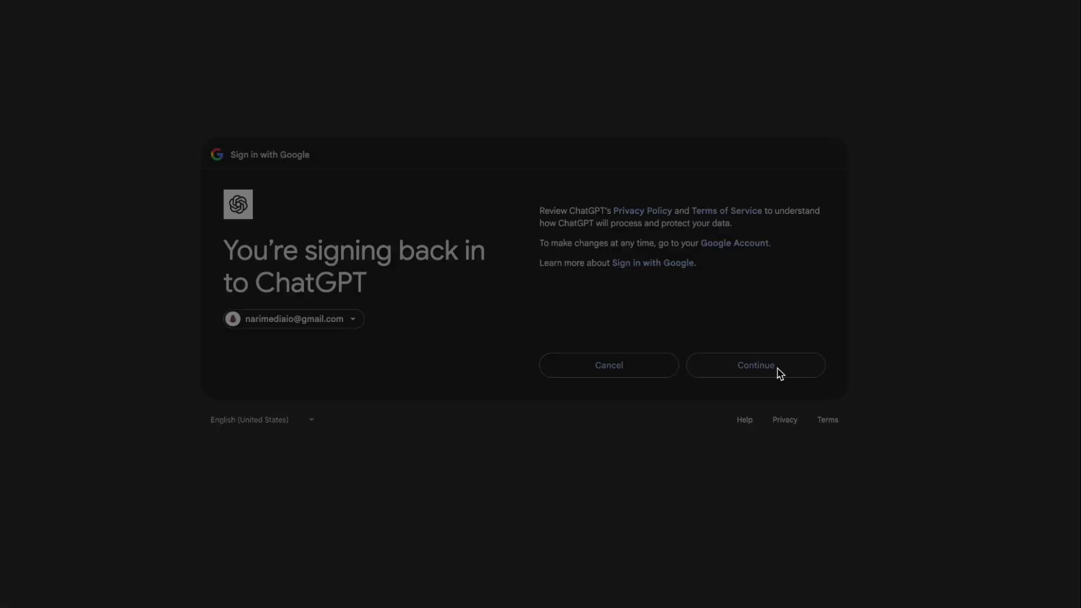
pyautogui.click(773, 431)
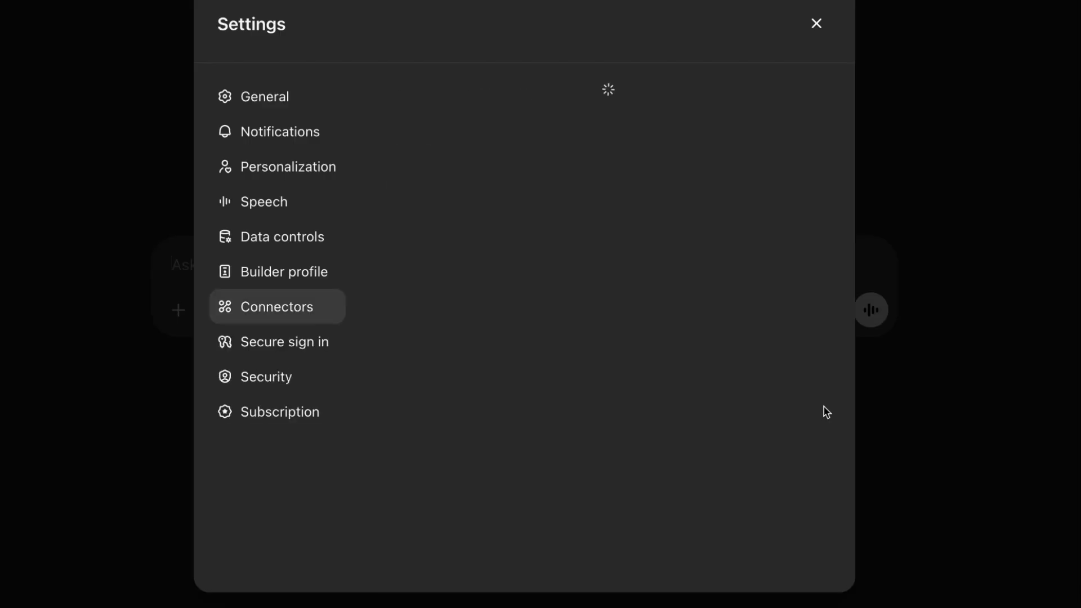
pyautogui.scroll(-3, 641, 309)
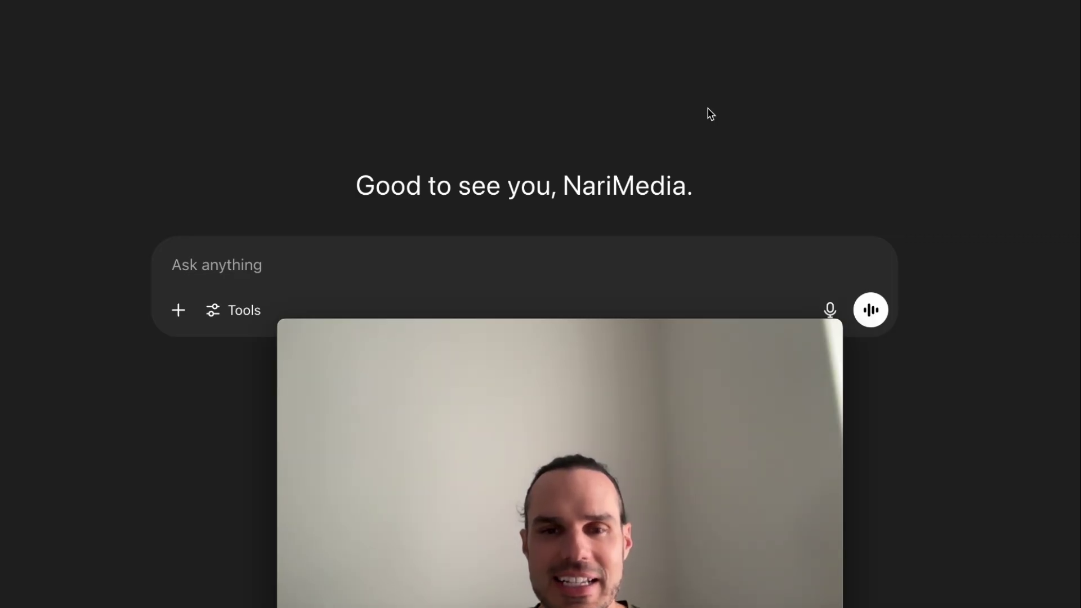
# - Switch the prompt to deep research and enable Google Drive, Gmail and Google Calendar as sources
pyautogui.click(252, 269)
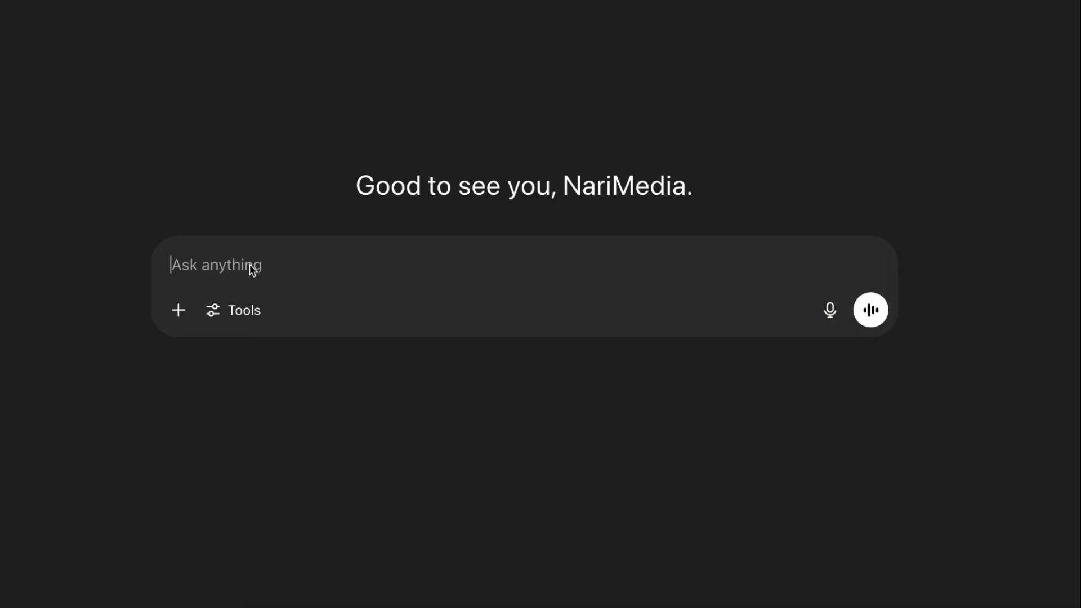
pyautogui.click(247, 311)
pyautogui.click(295, 463)
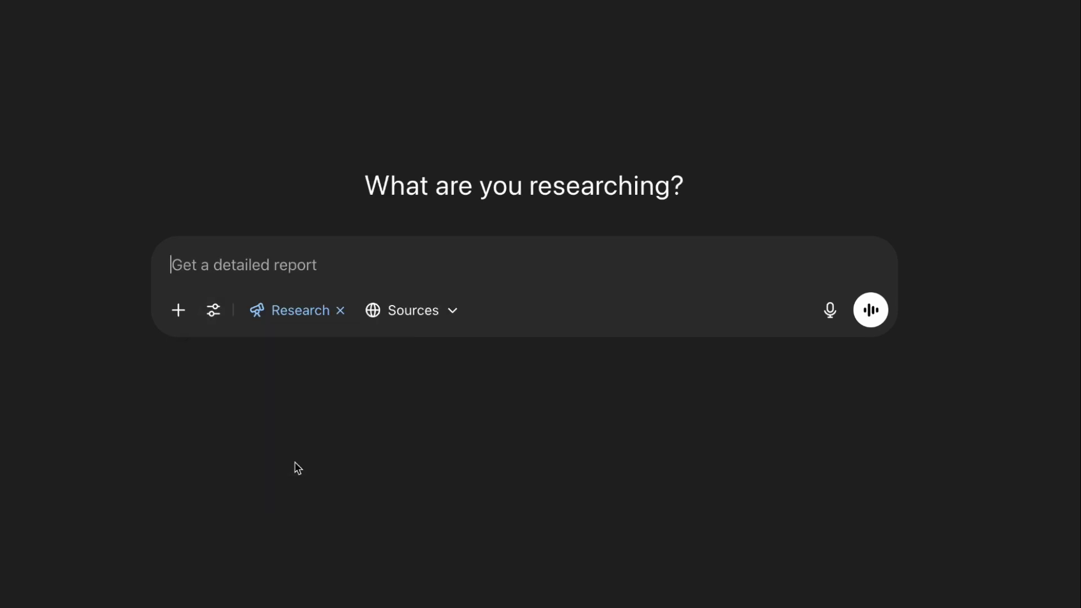
pyautogui.click(432, 319)
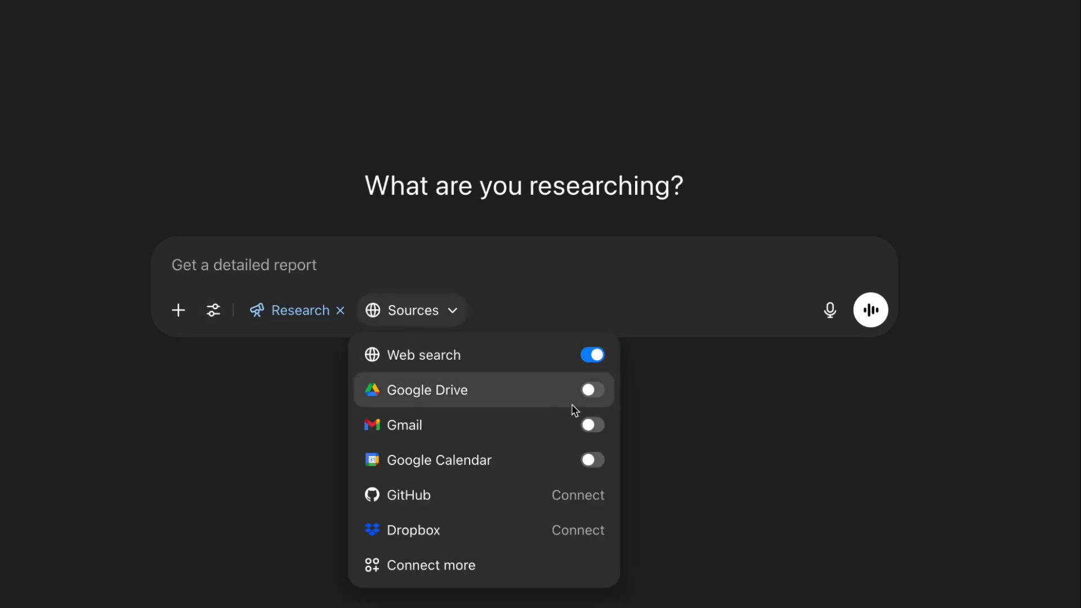
pyautogui.click(595, 399)
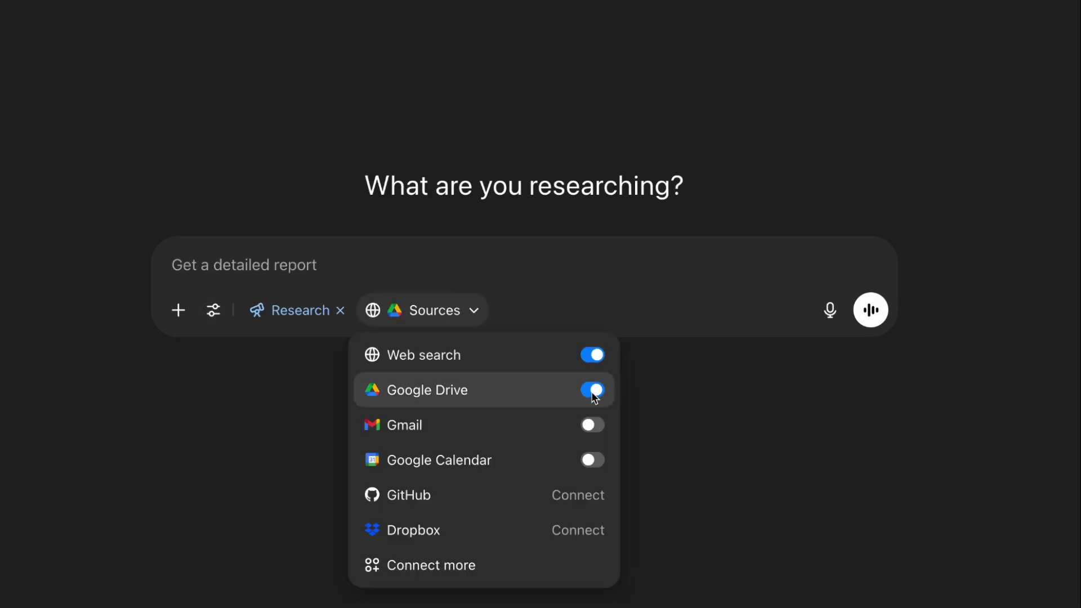
pyautogui.click(595, 428)
pyautogui.click(597, 465)
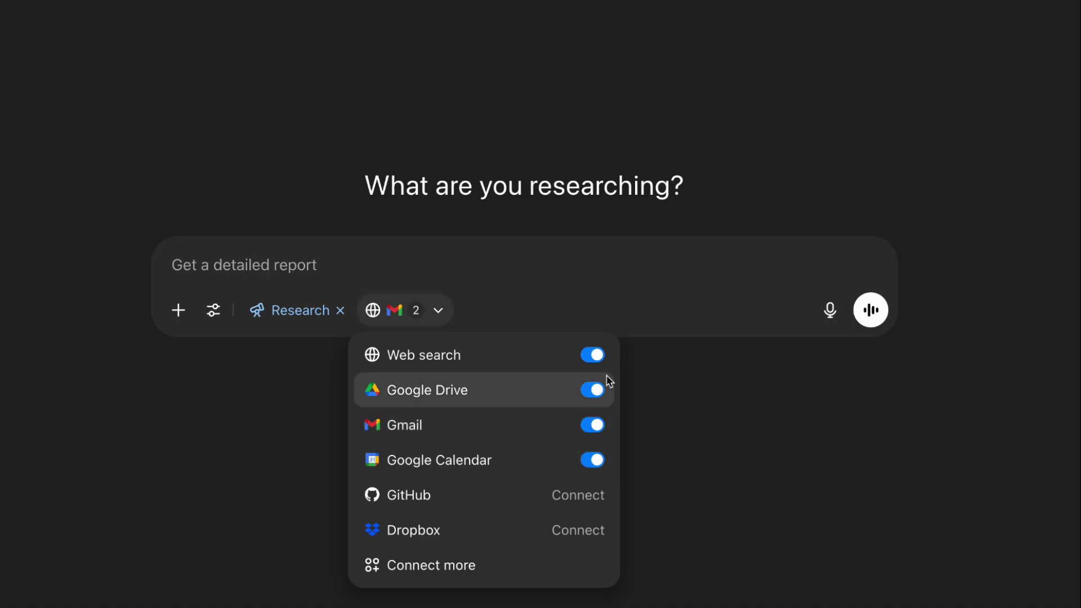
# - Turn off web search, Gmail, Google Drive and Google Calendar so no source is active
pyautogui.click(595, 356)
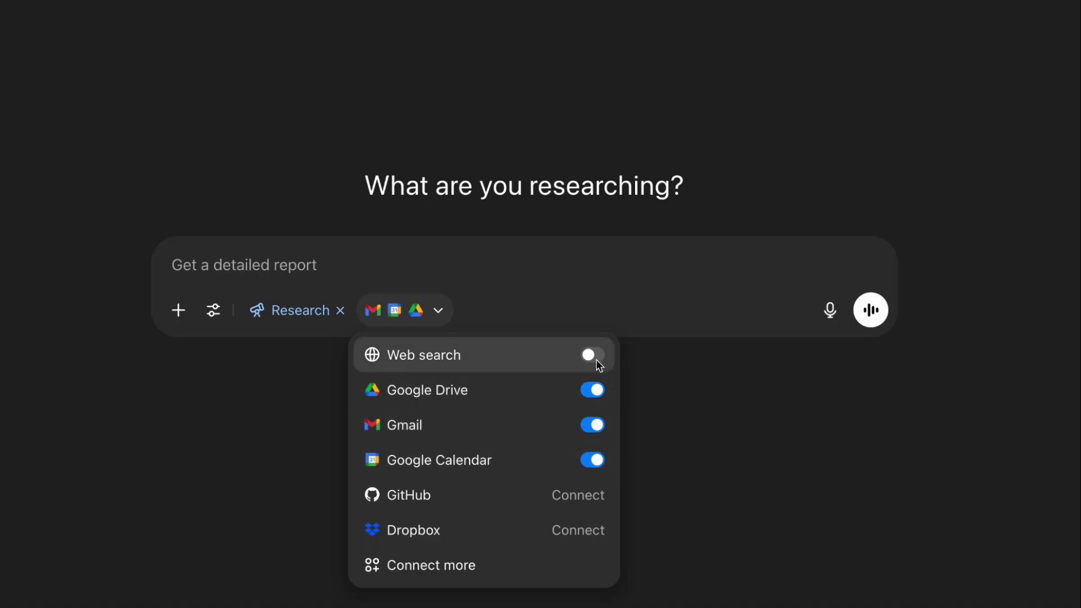
pyautogui.click(597, 428)
pyautogui.click(595, 393)
pyautogui.click(597, 460)
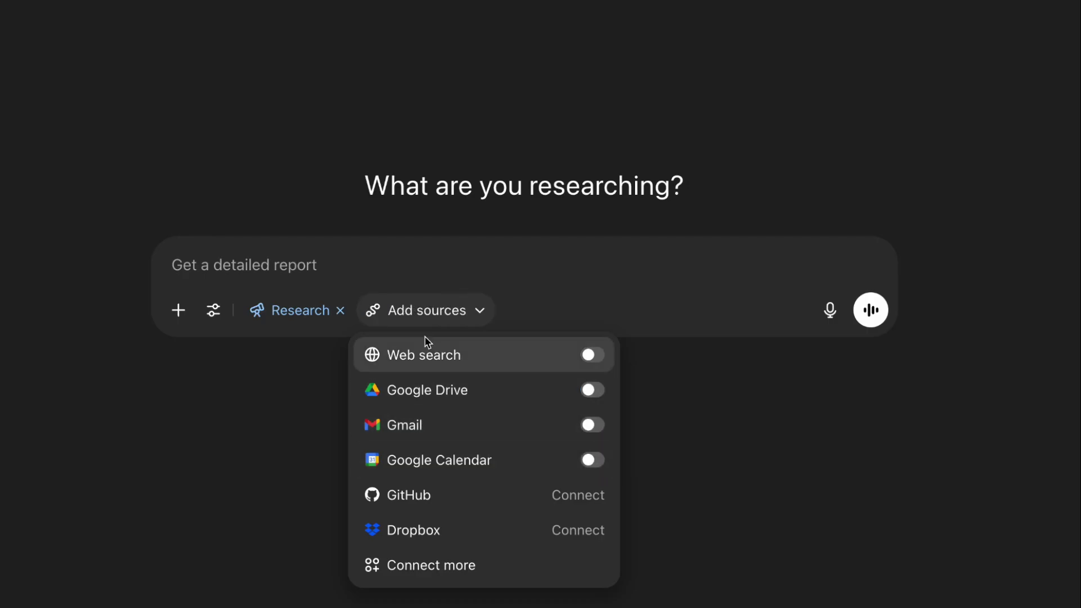
# - Exit research mode and type a request to add a meeting tomorrow, June 6th at 10:00 AM PST
pyautogui.click(342, 312)
pyautogui.click(341, 311)
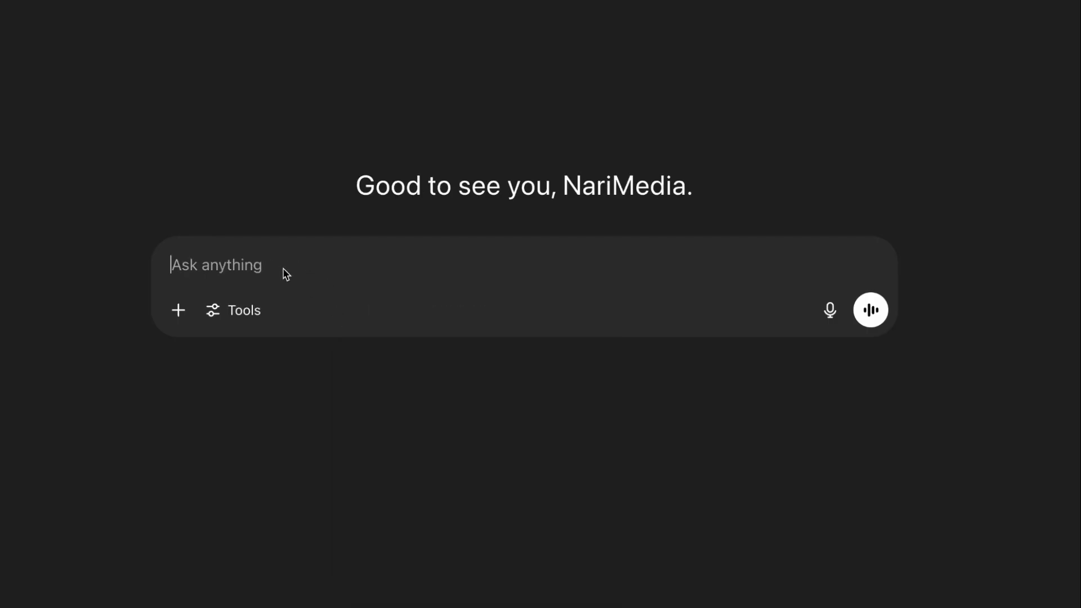
pyautogui.write('Can youi ad')
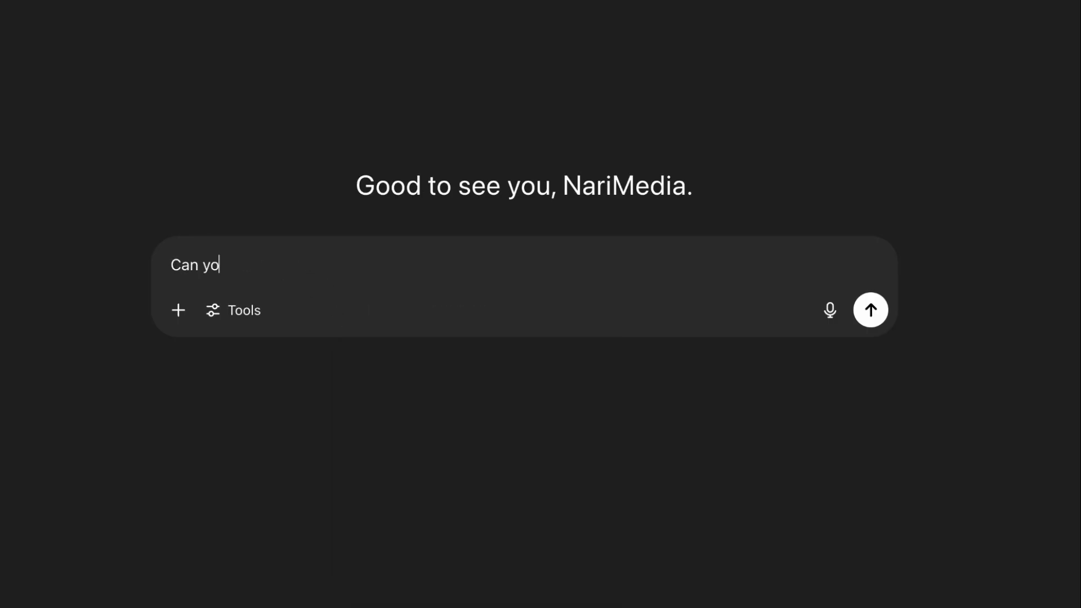
pyautogui.press('BackSpace')
pyautogui.press('BackSpace')
pyautogui.write('add a meeting for ')
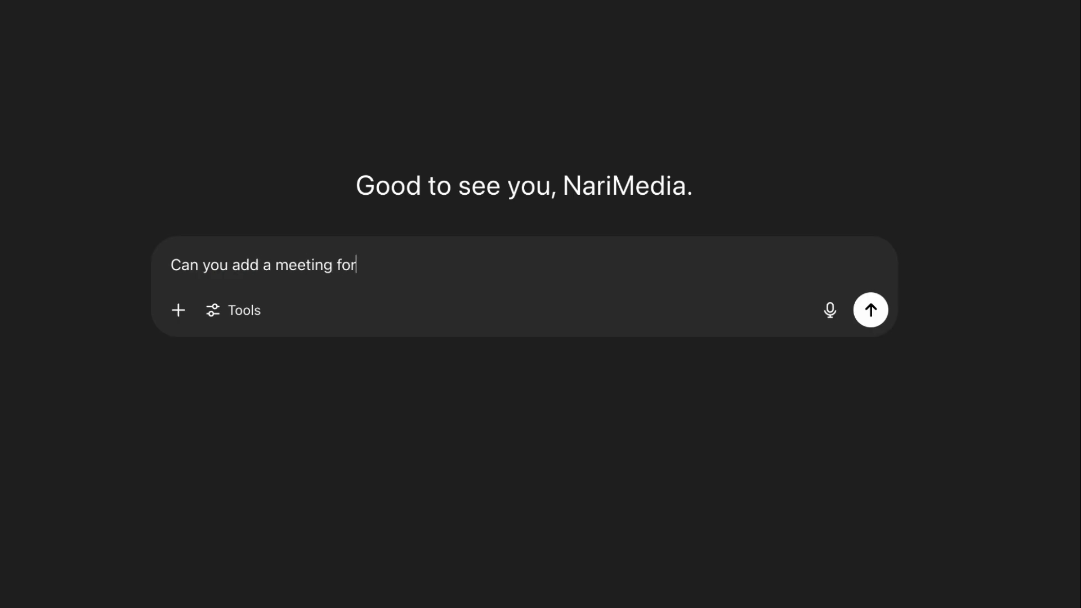
pyautogui.write('tomorrow June ')
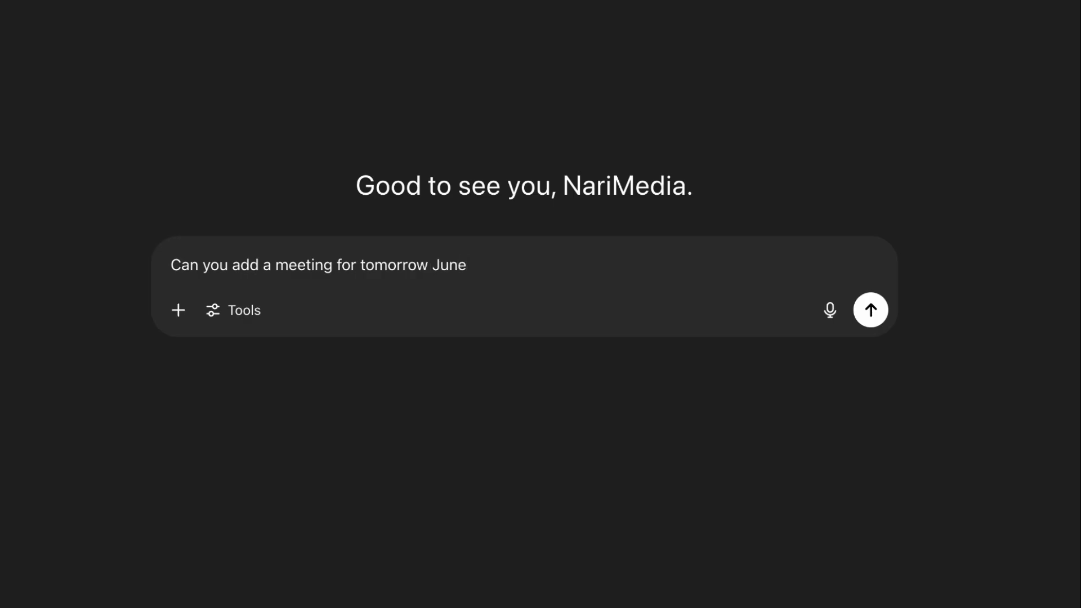
pyautogui.write('6th at 10:00 AM P')
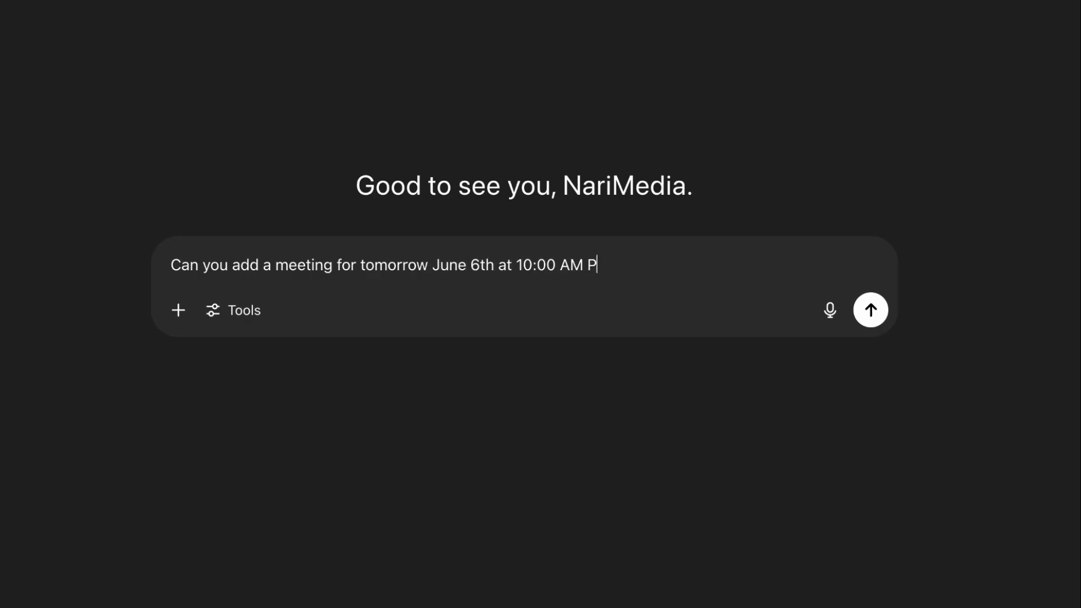
pyautogui.write('ST to my cala')
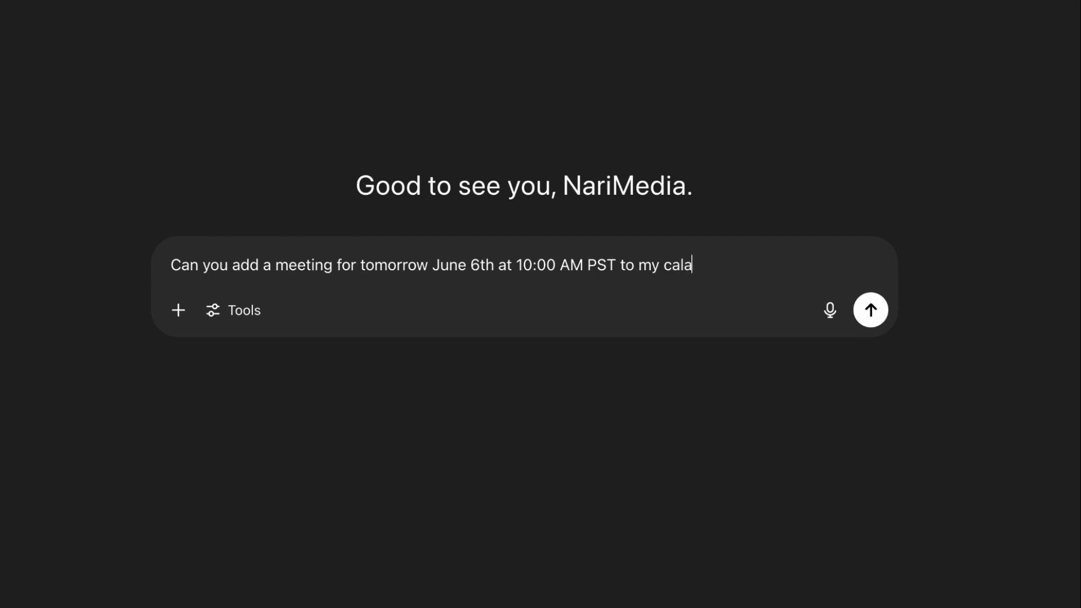
pyautogui.write('nder')
# - Send the meeting request and scroll through ChatGPT's manual Google and Outlook Calendar instructions
pyautogui.press('Return')
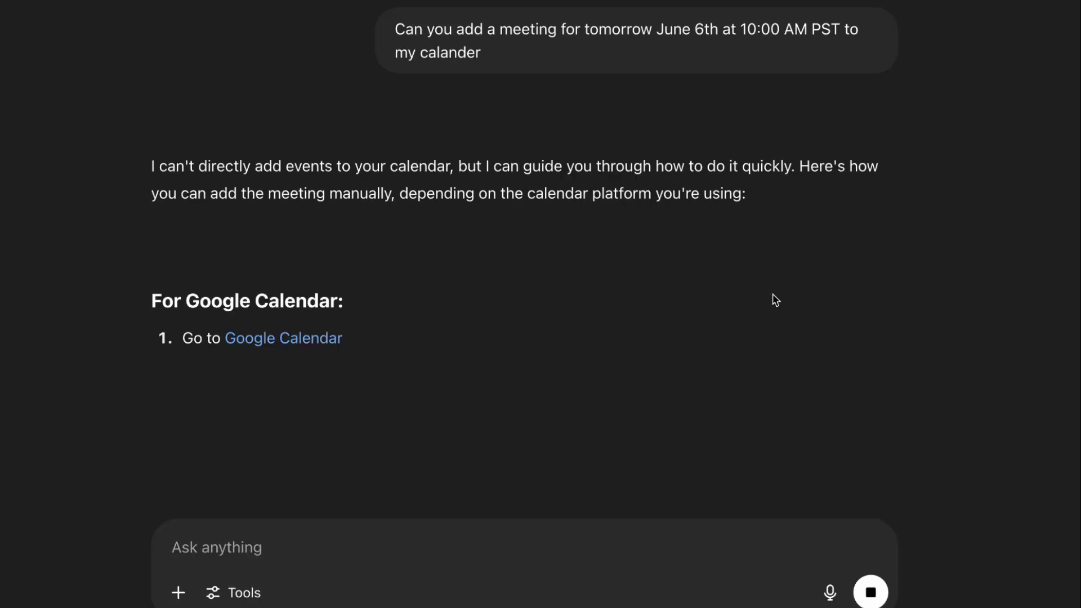
pyautogui.scroll(-4, 754, 305)
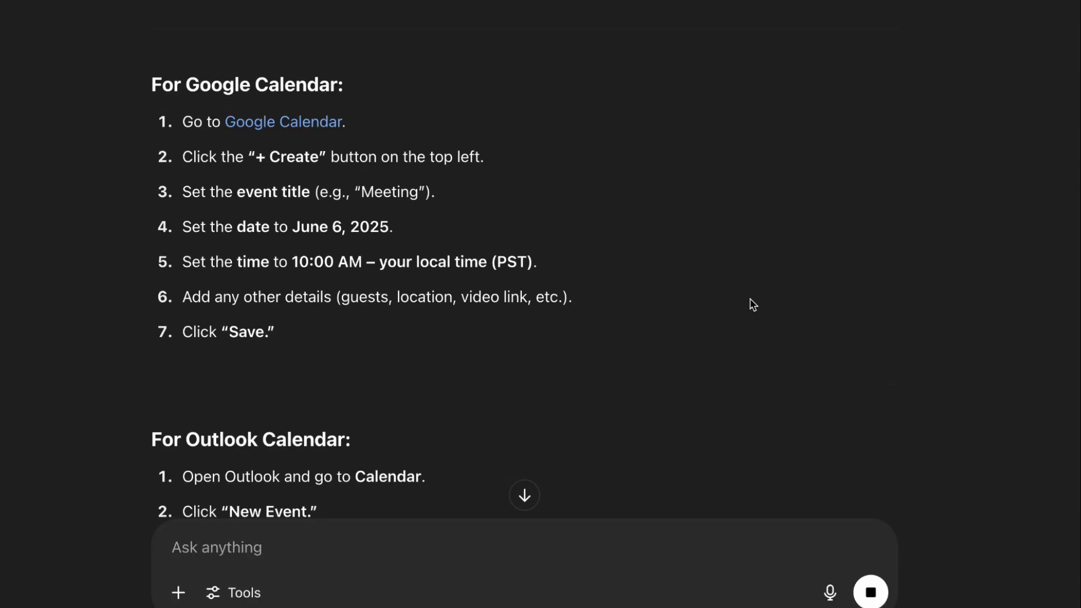
pyautogui.scroll(1, 727, 113)
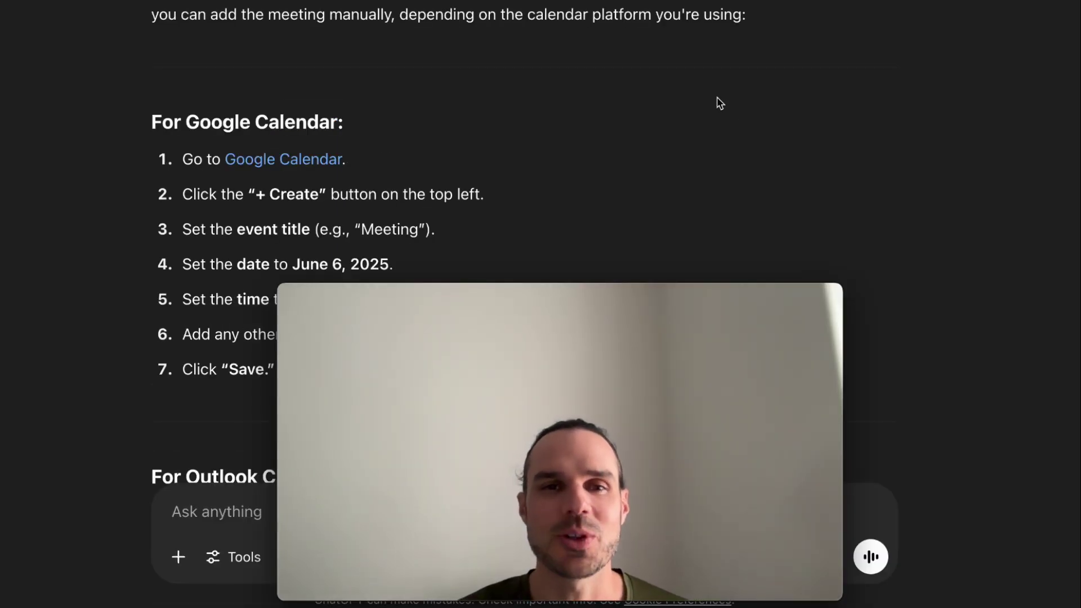
pyautogui.scroll(-2, 717, 101)
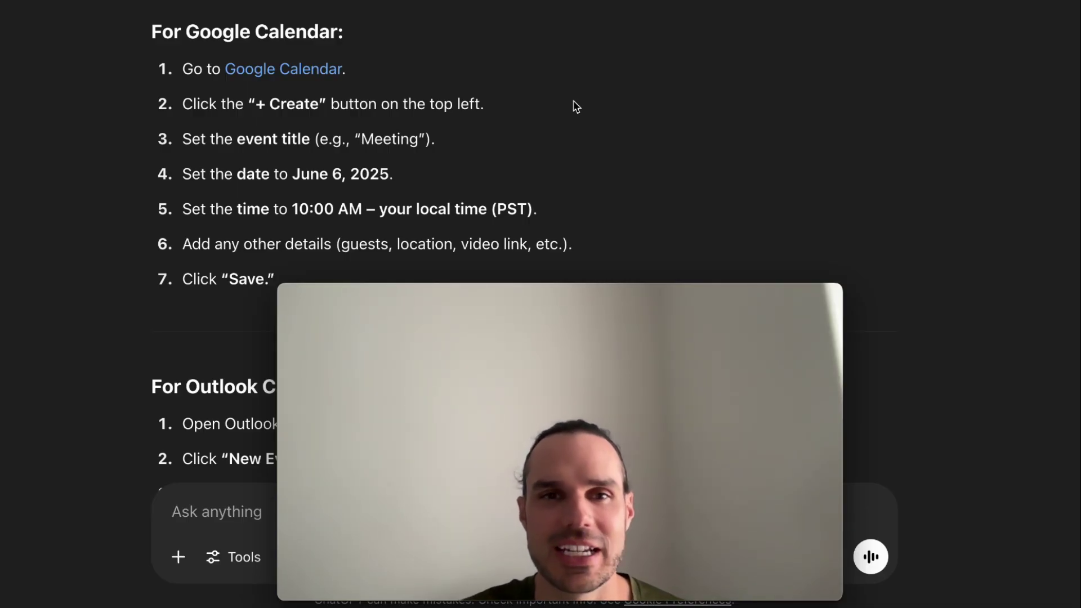
pyautogui.scroll(-2, 576, 107)
pyautogui.scroll(-5, 576, 107)
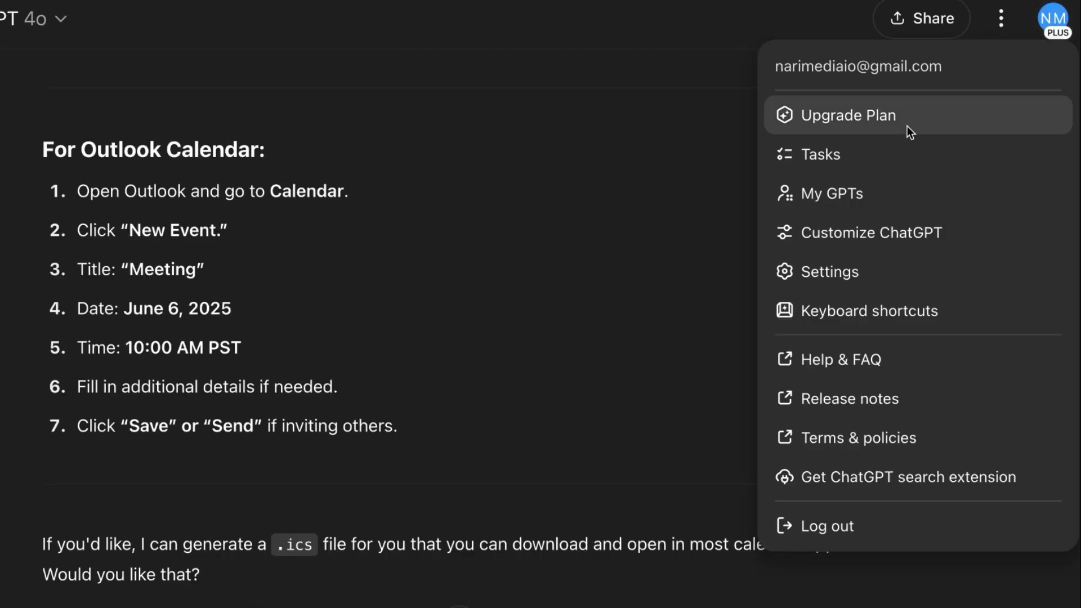
# - Start a custom task reading 'Every morning can you send me a postive quote'
pyautogui.click(833, 157)
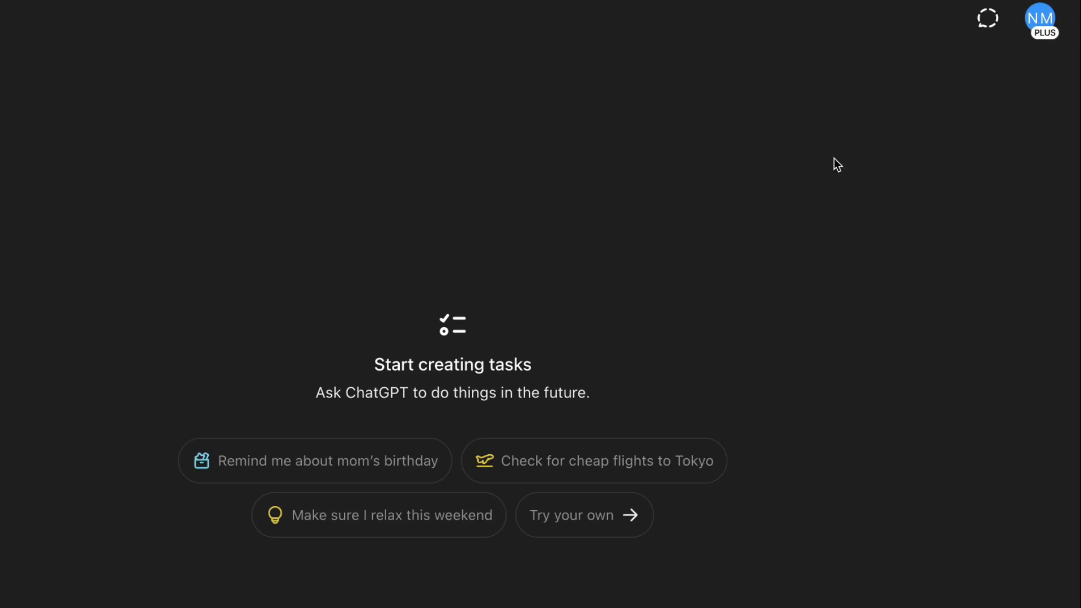
pyautogui.click(576, 523)
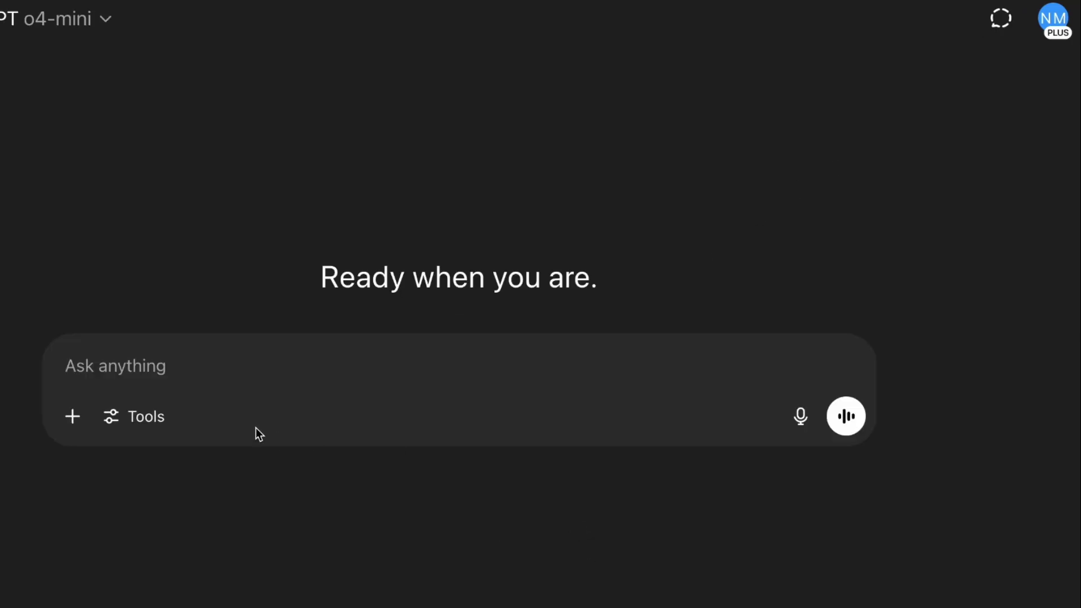
pyautogui.write('Every morning can you send me a postive quote')
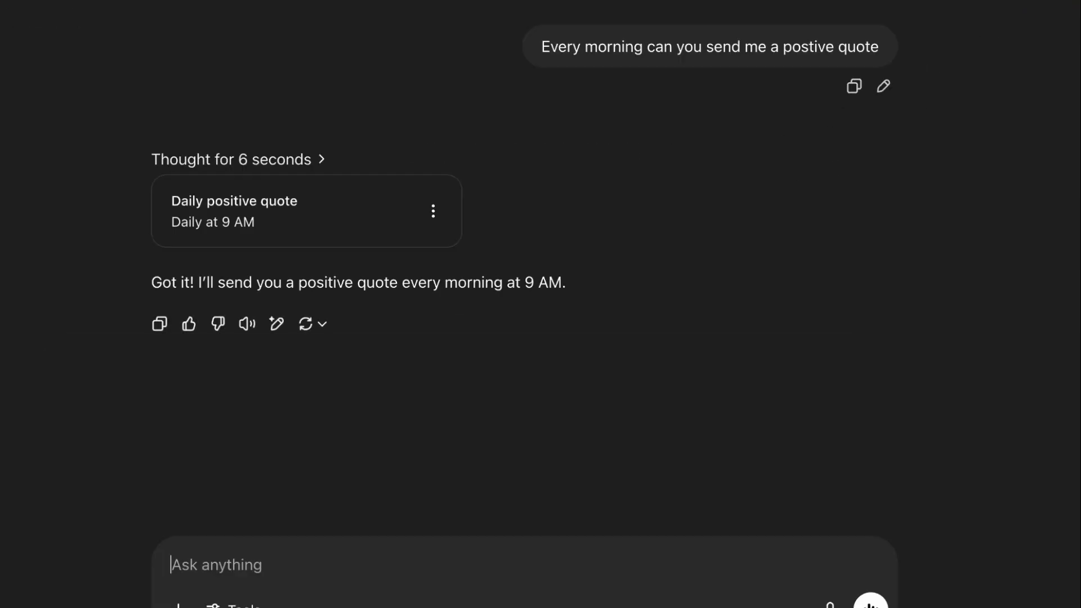
# - Open the Daily positive quote task, try editing its instructions, then cancel without saving
pyautogui.click(1056, 4)
pyautogui.click(860, 103)
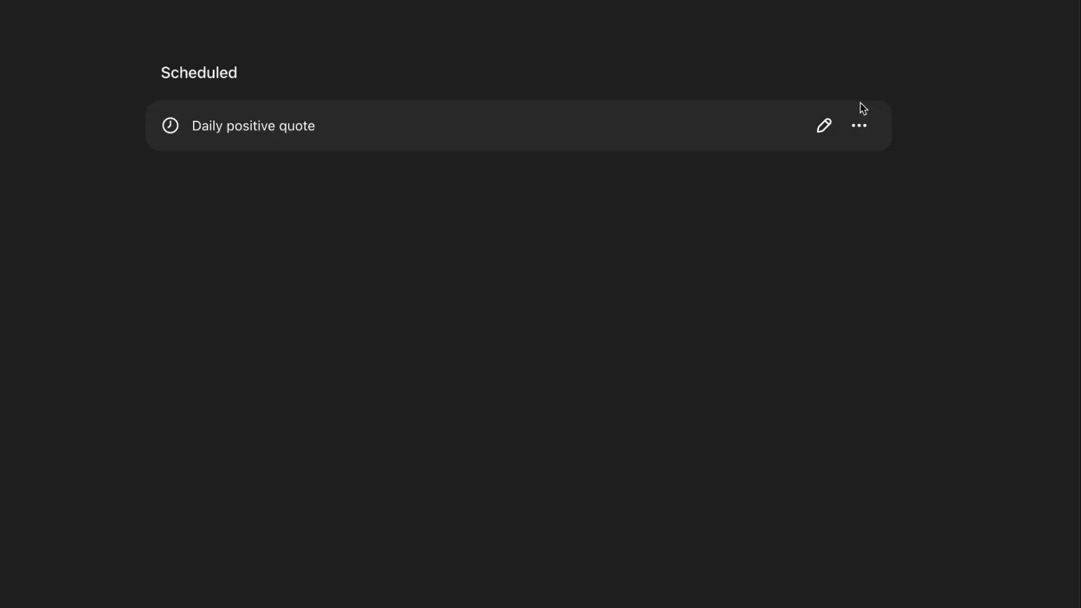
pyautogui.click(823, 125)
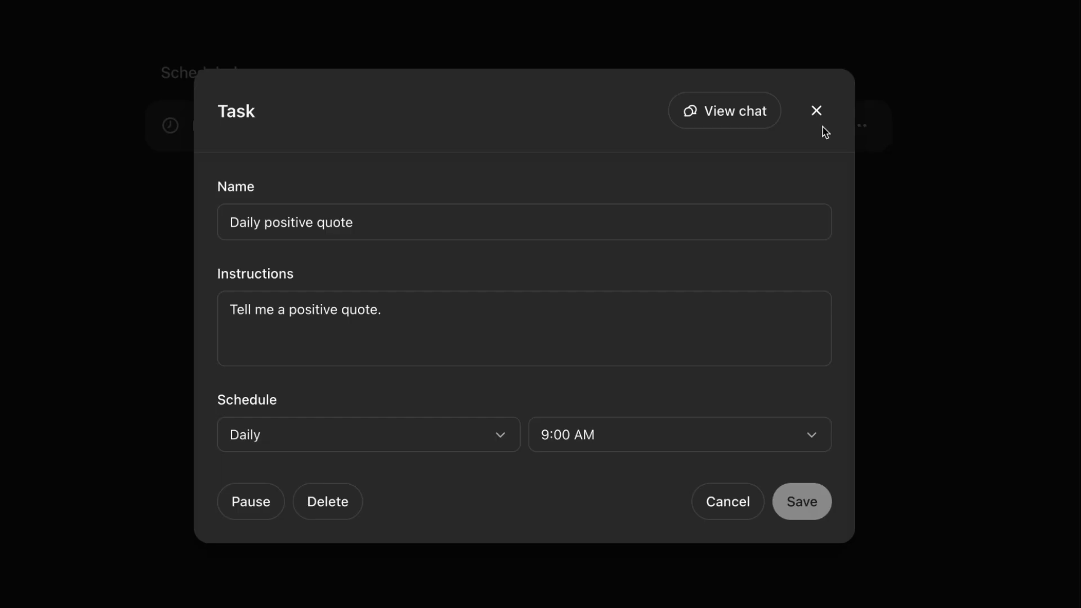
pyautogui.click(325, 327)
pyautogui.write('@')
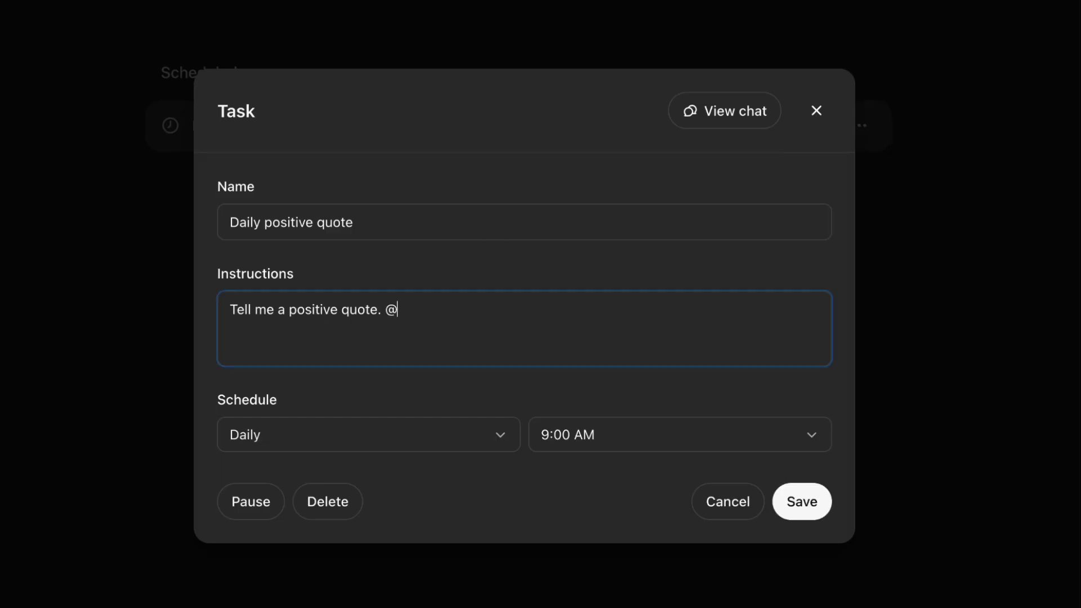
pyautogui.write('dd')
pyautogui.press('BackSpace')
pyautogui.press('BackSpace')
pyautogui.press('BackSpace')
pyautogui.click(728, 499)
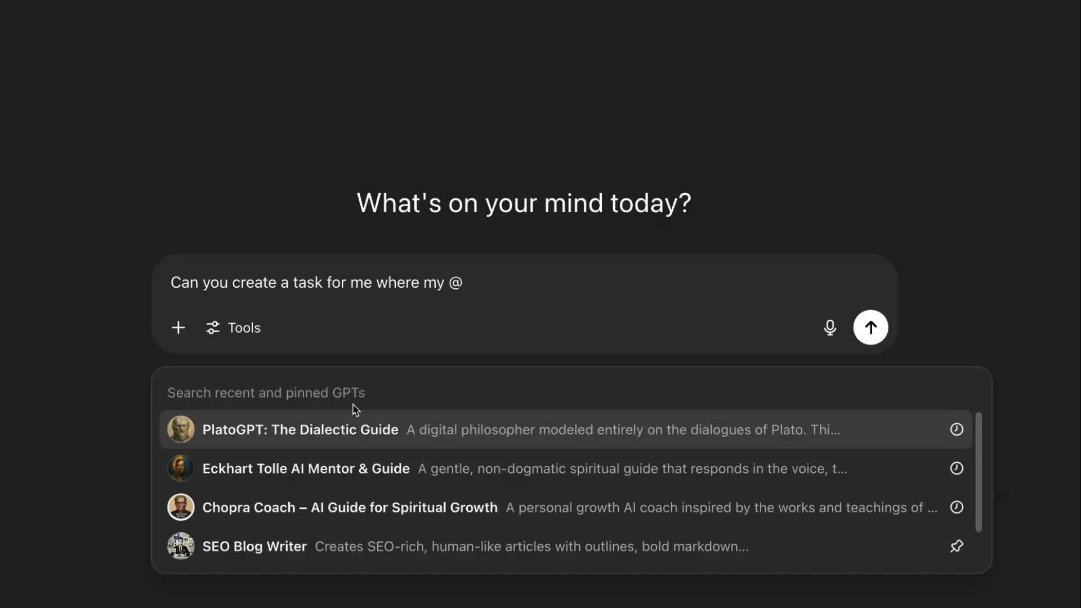
# - Mention Eckhart Tolle AI Mentor & Guide in the prompt and send the present-moment quote task request
pyautogui.click(371, 432)
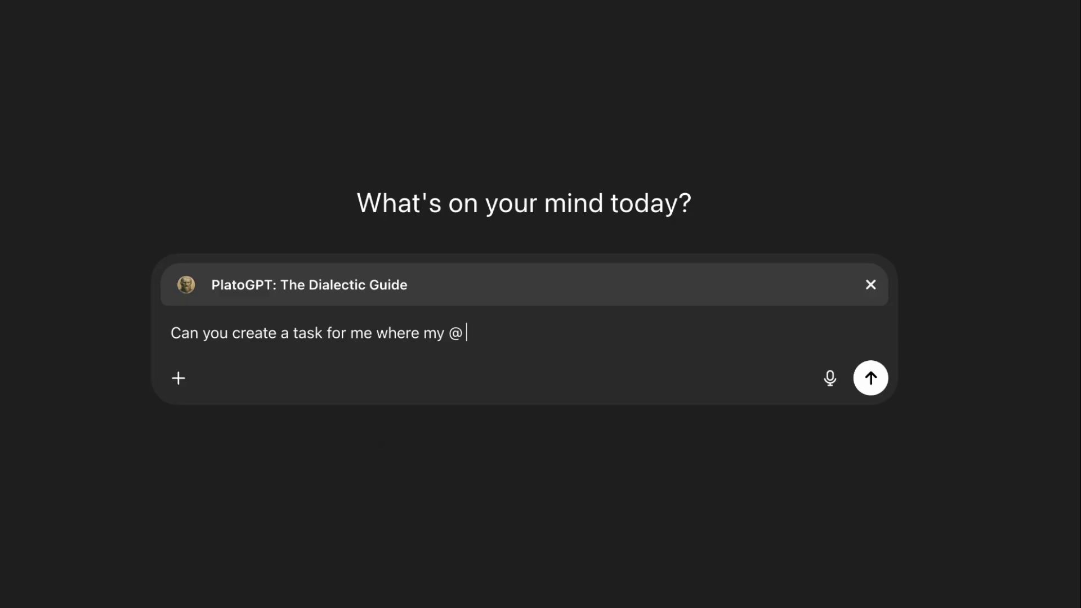
pyautogui.write('@')
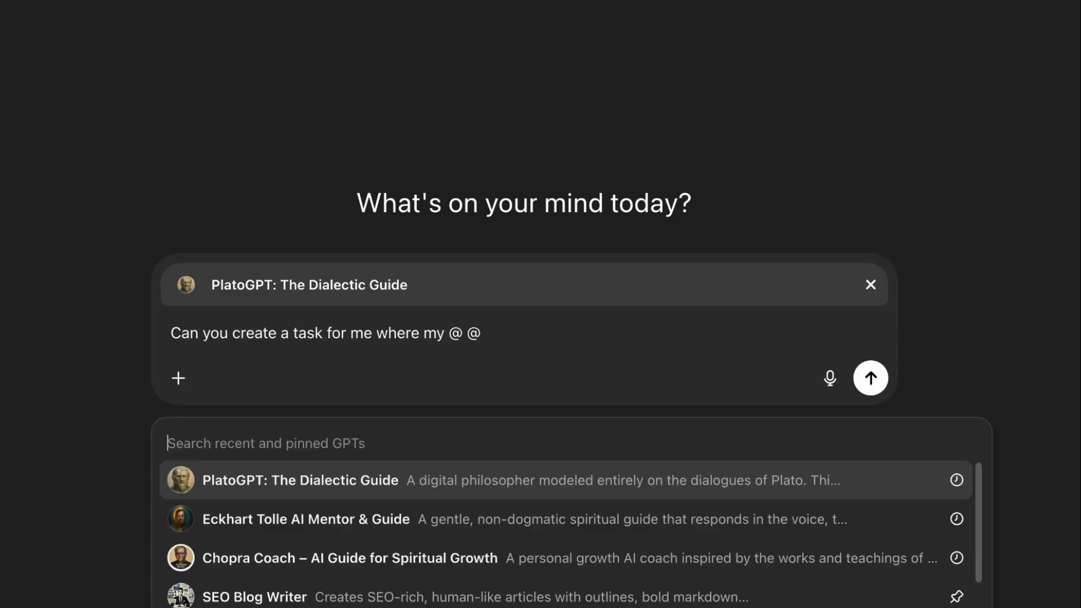
pyautogui.click(384, 510)
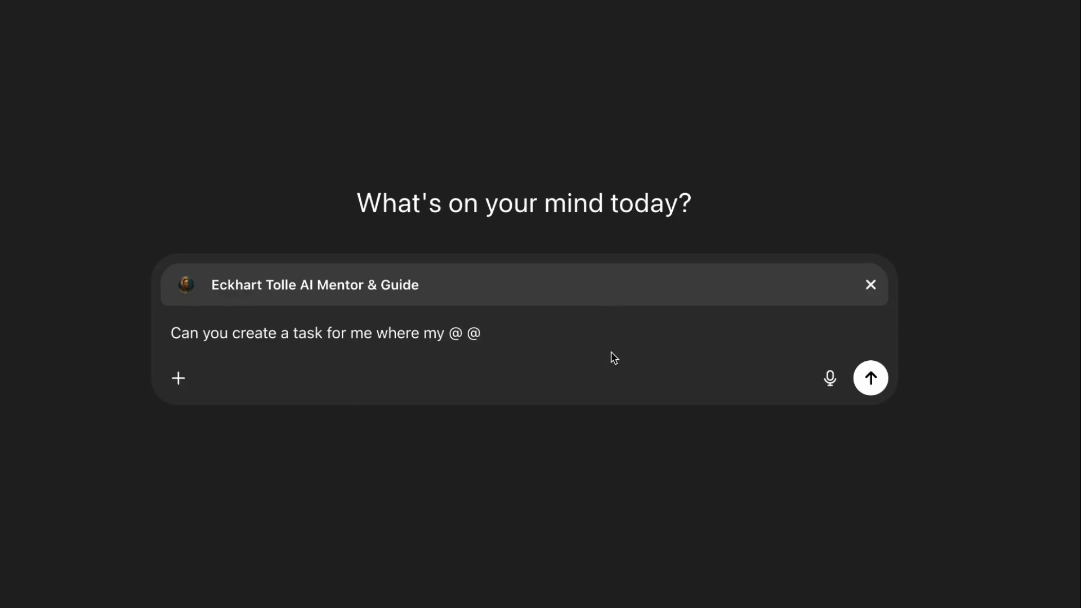
pyautogui.press('BackSpace')
pyautogui.press('BackSpace')
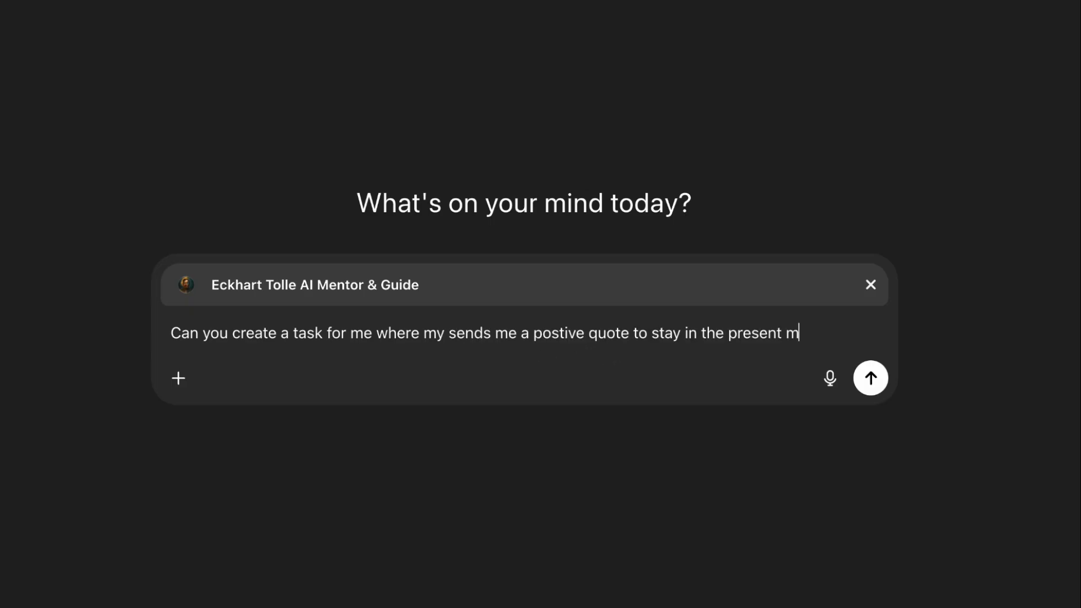
pyautogui.write('oment.')
pyautogui.press('Return')
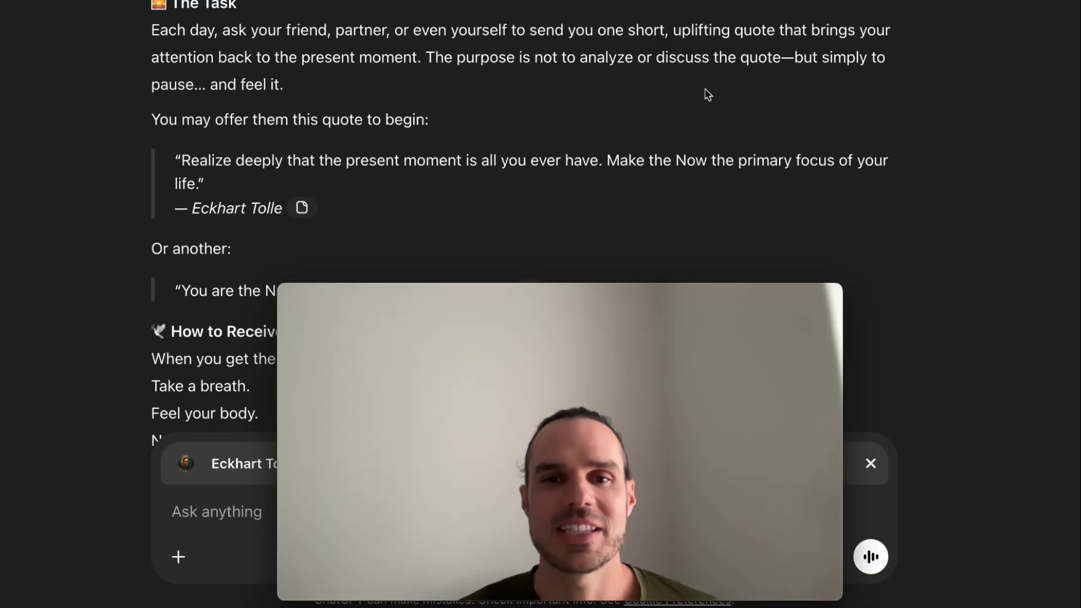
# - Scroll through the GPT's Daily Presence Quote Exchange reply
pyautogui.scroll(2, 581, 162)
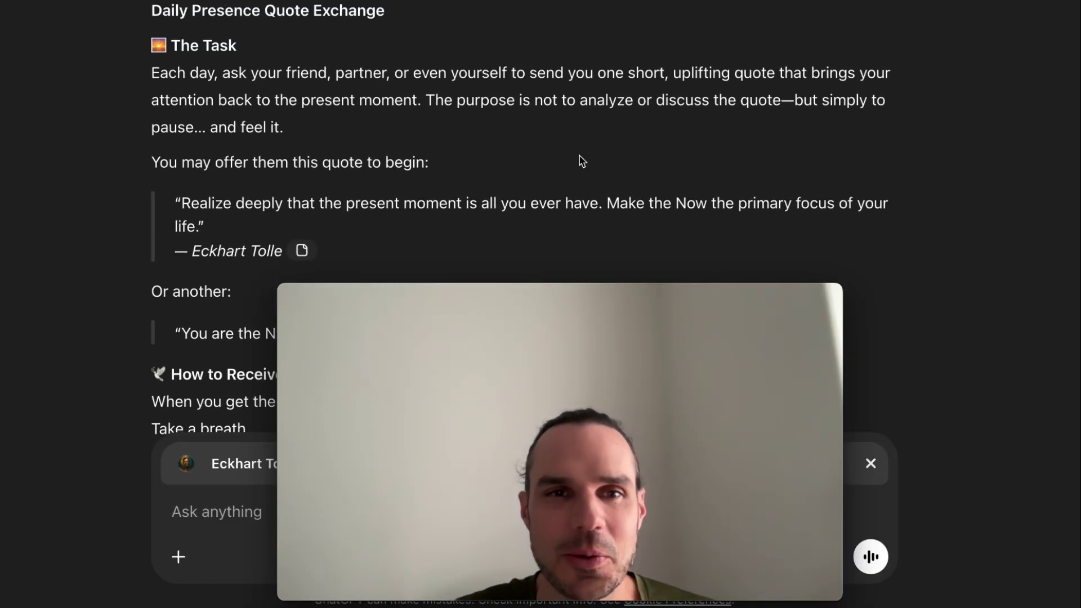
pyautogui.scroll(3, 581, 162)
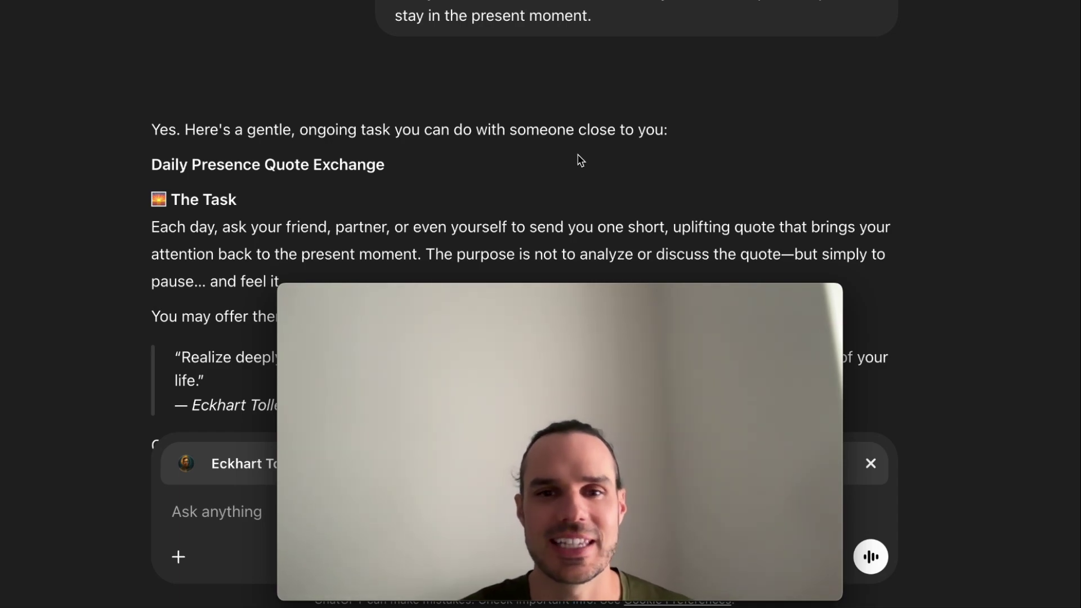
pyautogui.scroll(-1, 579, 155)
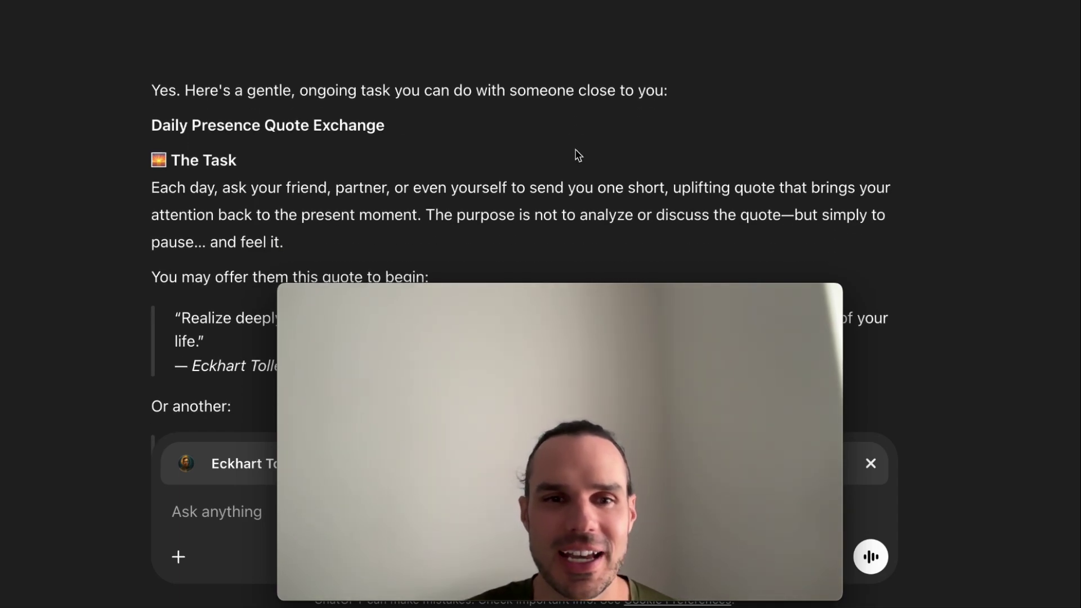
pyautogui.scroll(-1, 578, 156)
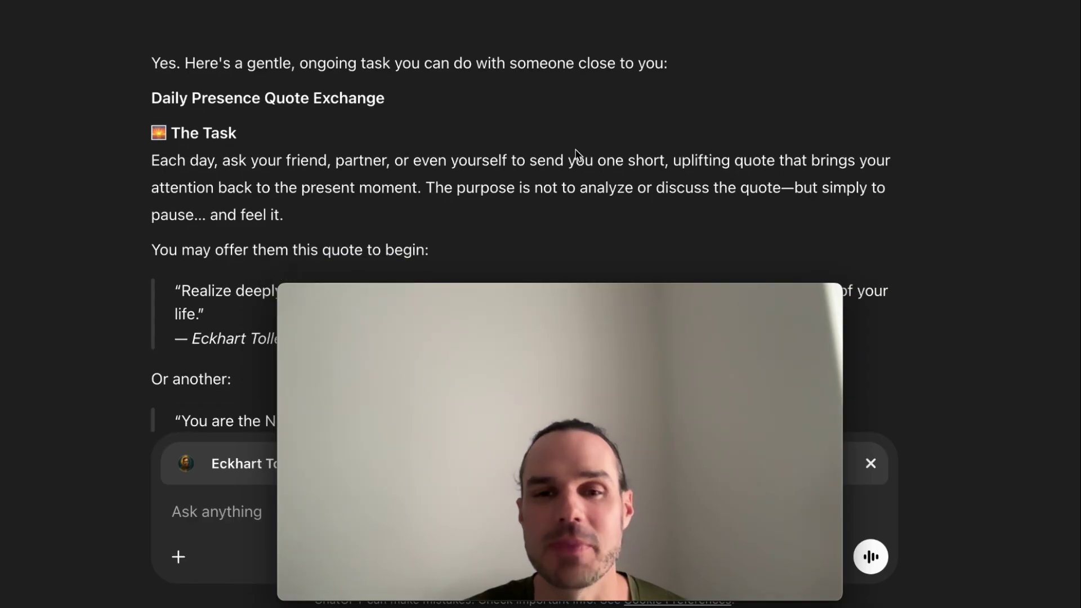
pyautogui.scroll(-3, 579, 155)
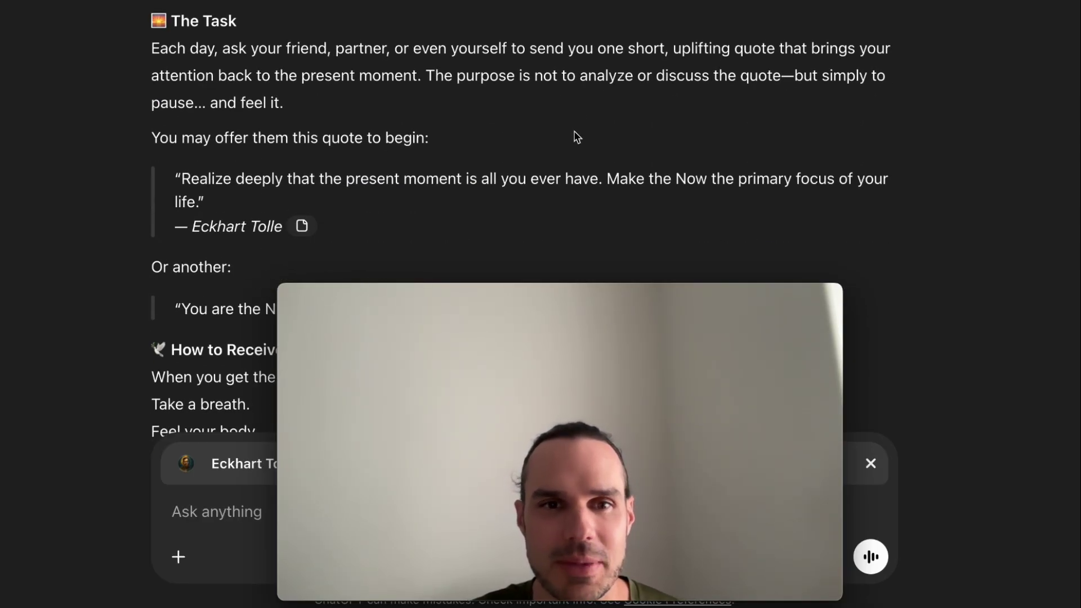
pyautogui.scroll(-3, 577, 137)
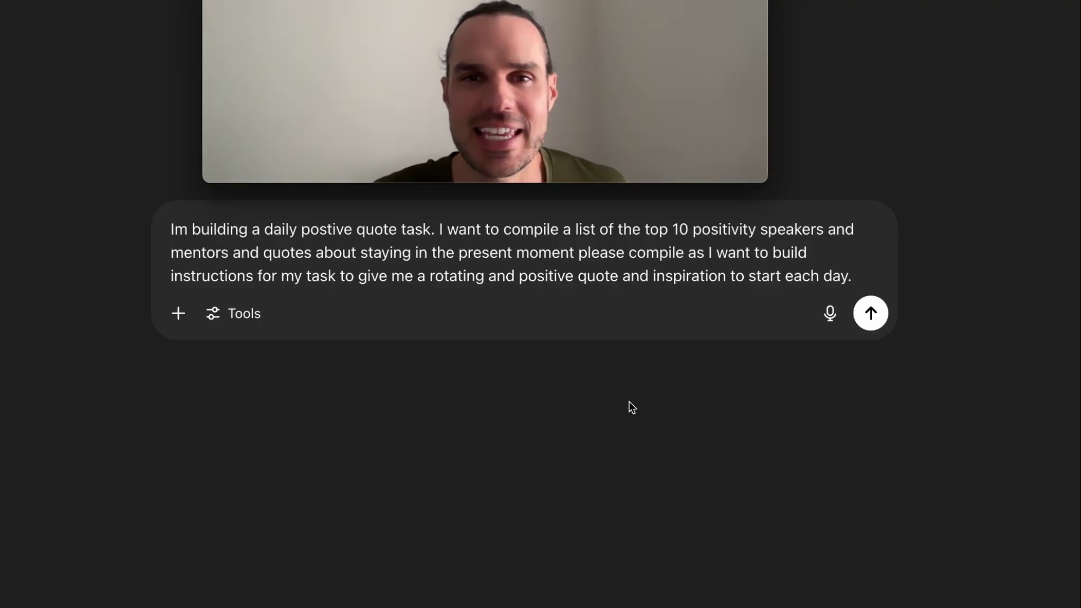
# - Send the top 10 positivity mentors request, then ask for a simpler built-in ChatGPT task
pyautogui.click(871, 317)
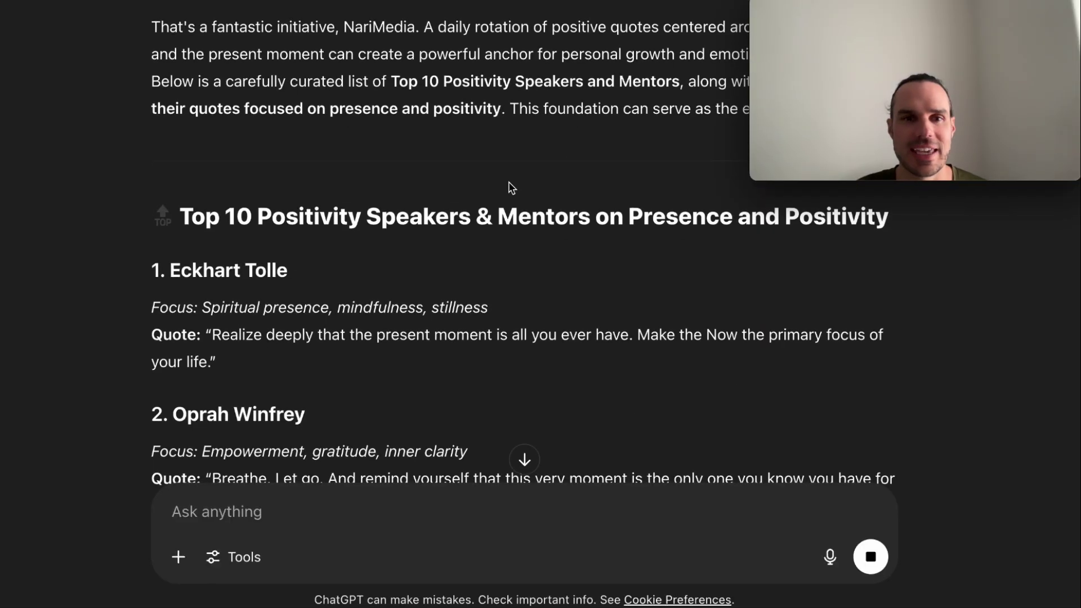
pyautogui.scroll(-1, 511, 188)
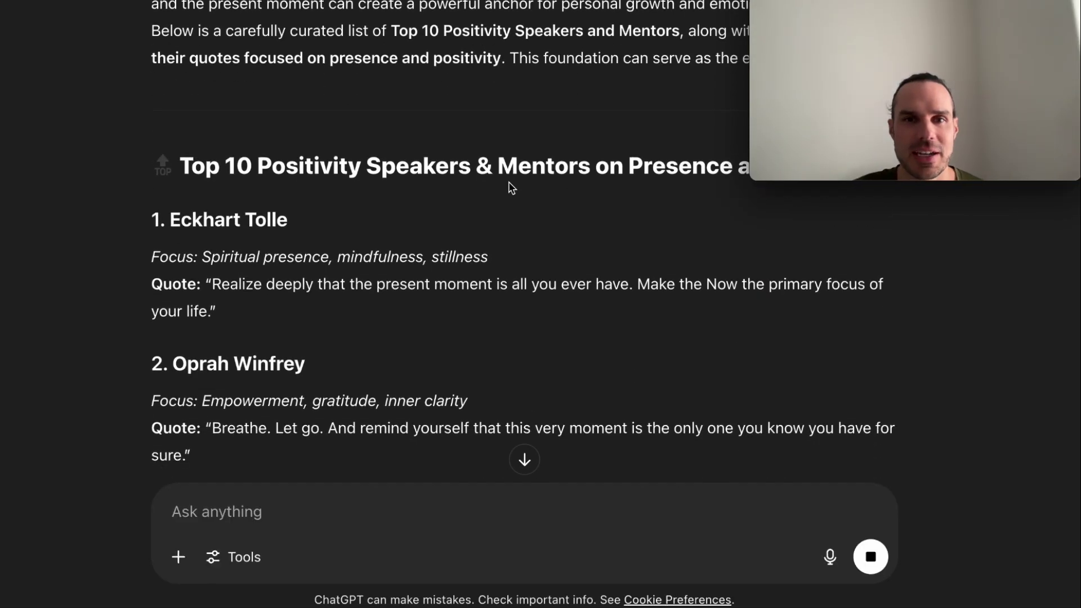
pyautogui.scroll(-2, 510, 187)
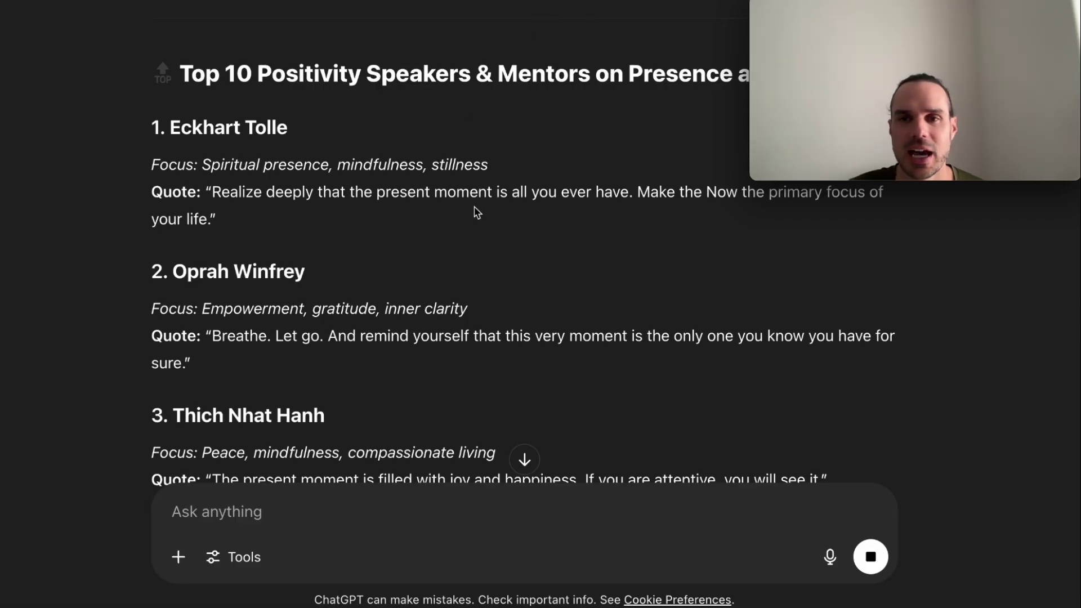
pyautogui.scroll(-10, 503, 229)
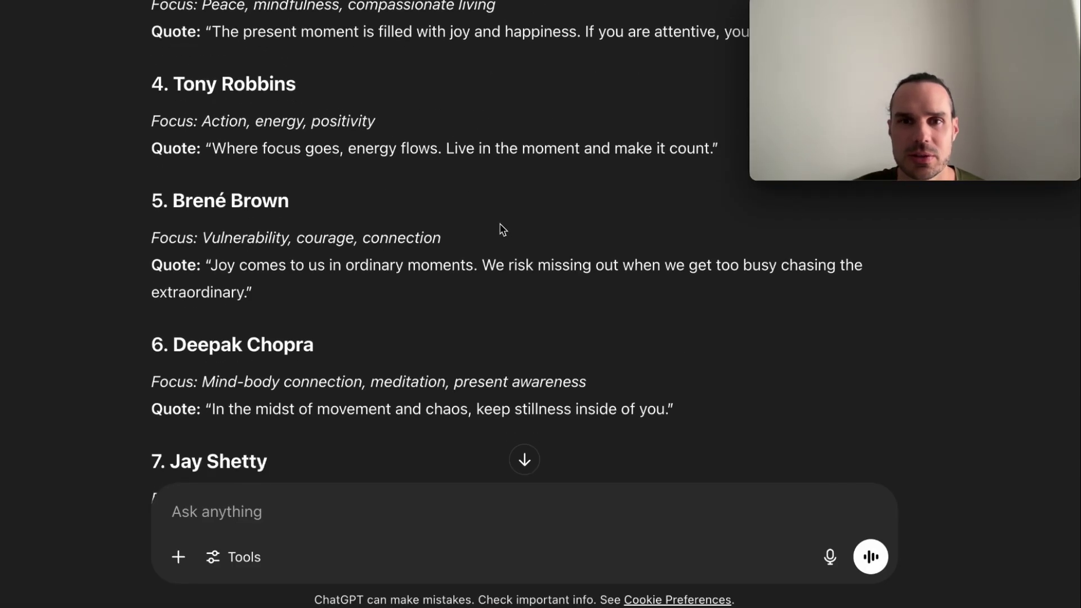
pyautogui.write('re specific you can keep it more')
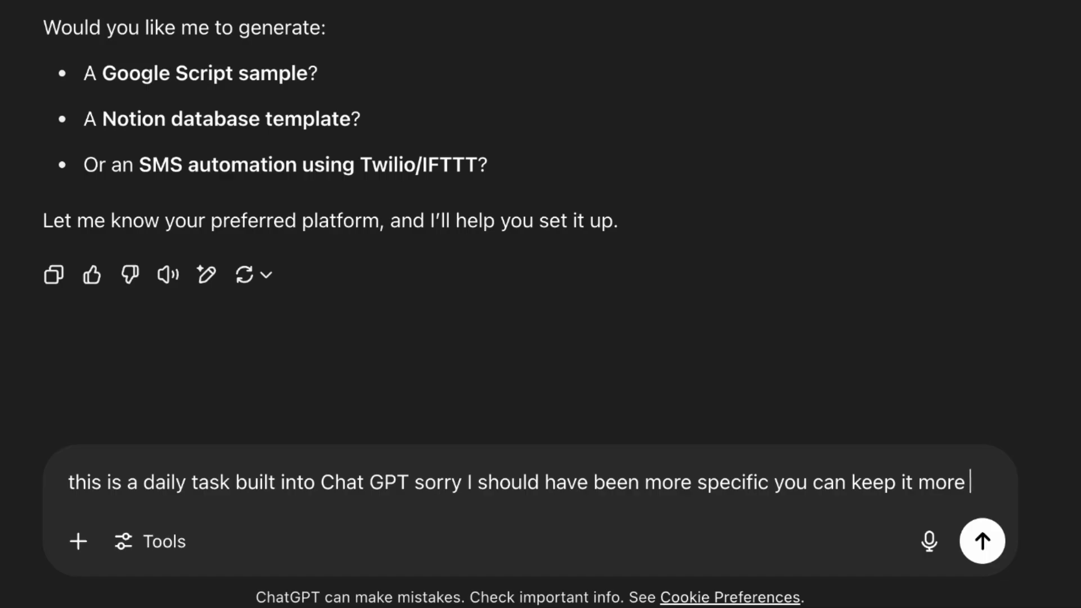
pyautogui.write(' simple')
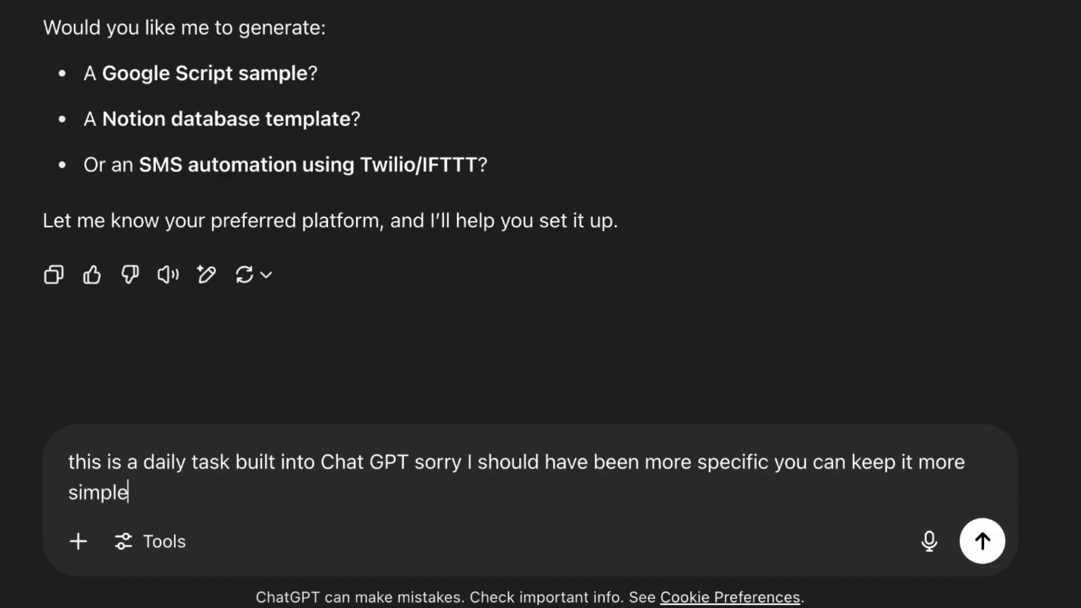
pyautogui.press('Return')
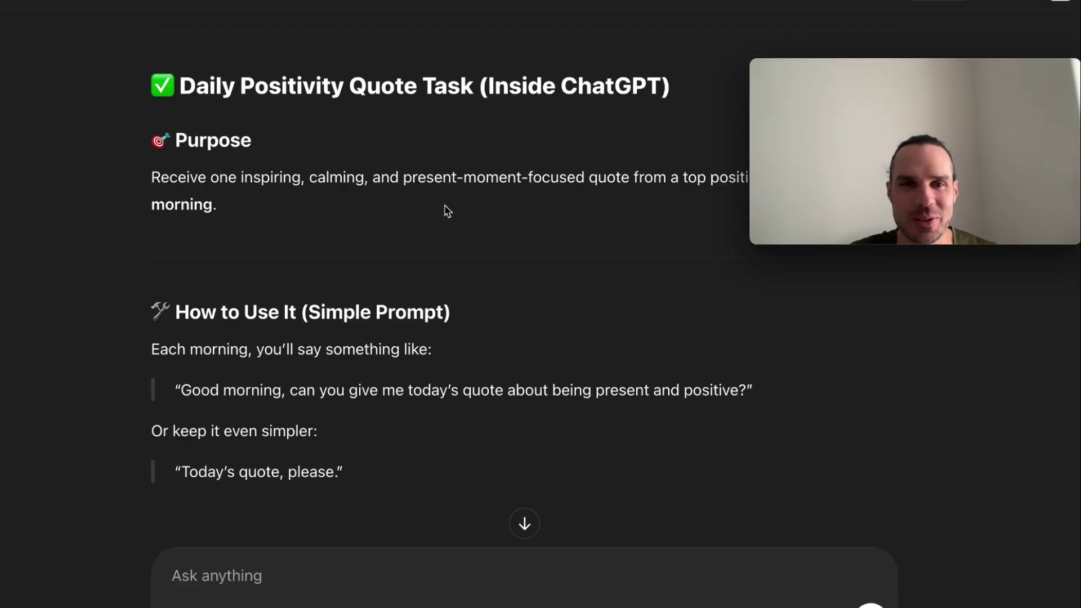
# - Scroll down the reply and select the suggested 'Good morning… present and positive?' prompt line
pyautogui.scroll(-2, 448, 211)
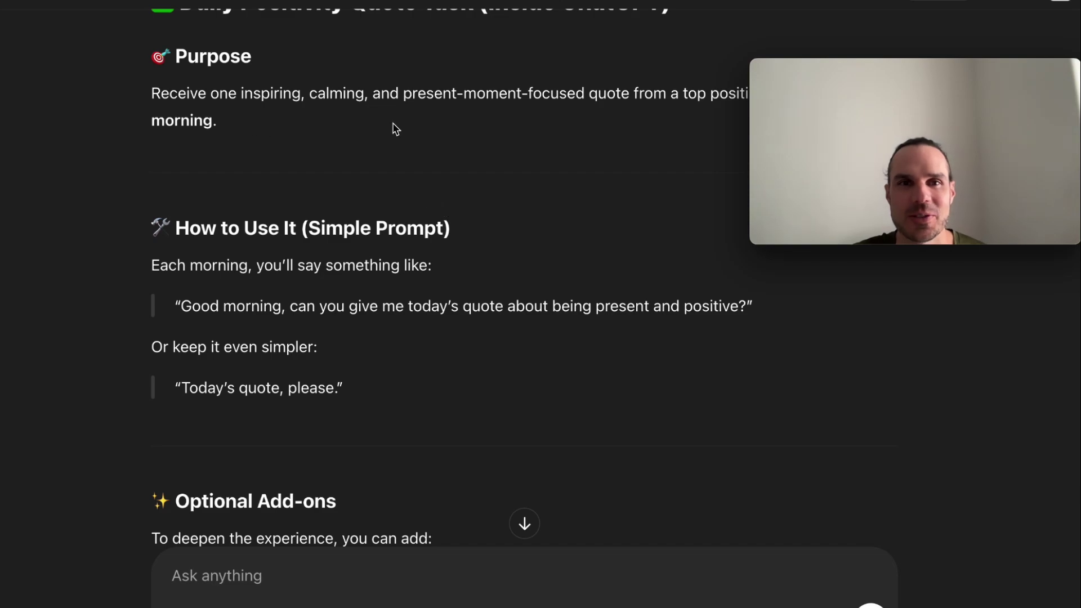
pyautogui.scroll(-2, 517, 152)
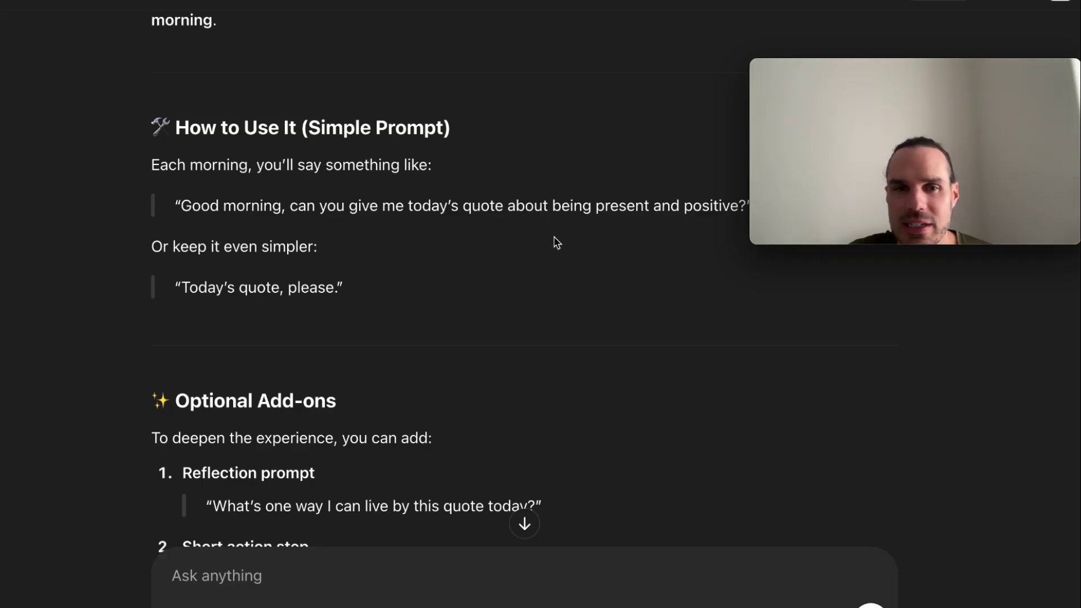
pyautogui.scroll(-3, 556, 243)
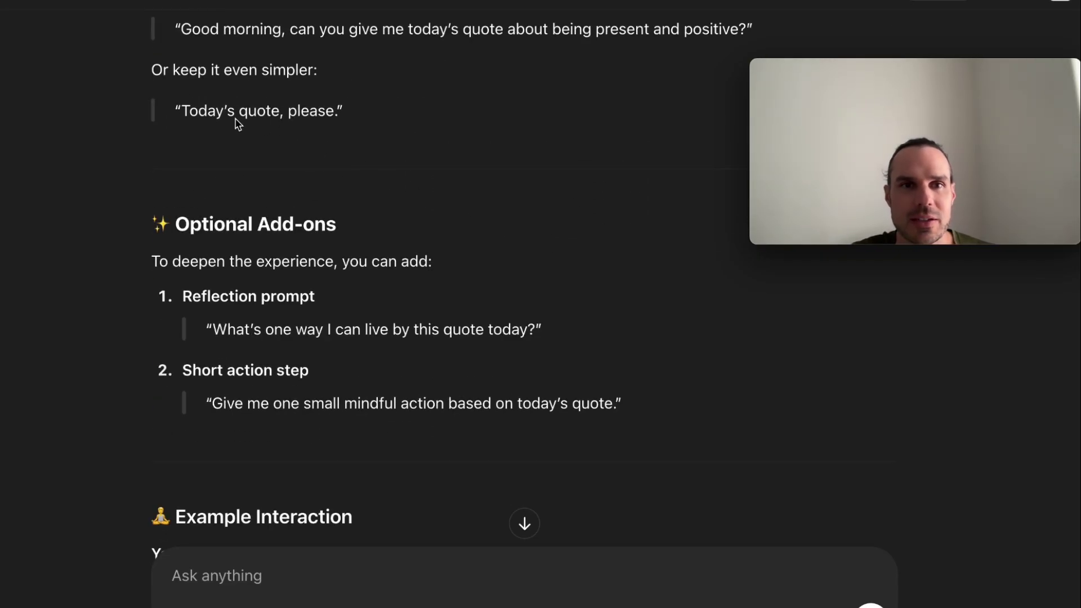
pyautogui.moveTo(180, 413); pyautogui.dragTo(752, 414)
pyautogui.hotkey('ctrl', 'c')
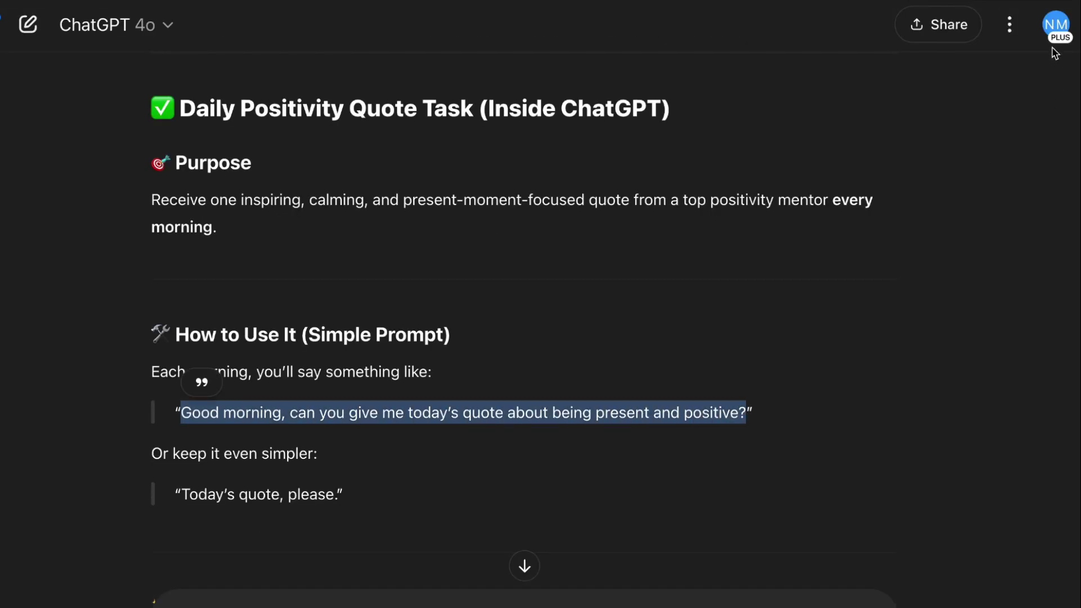
# - Replace the Daily positive quote task's instructions with the pasted Good morning prompt and save
pyautogui.click(1054, 30)
pyautogui.click(880, 148)
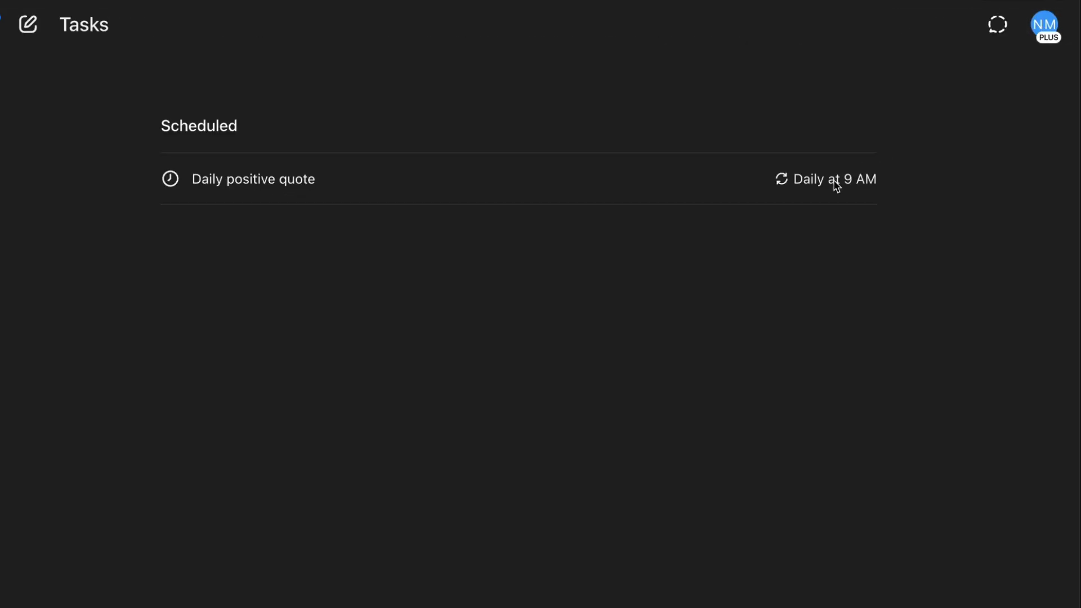
pyautogui.click(824, 179)
pyautogui.moveTo(484, 364); pyautogui.dragTo(203, 367)
pyautogui.hotkey('ctrl', 'v')
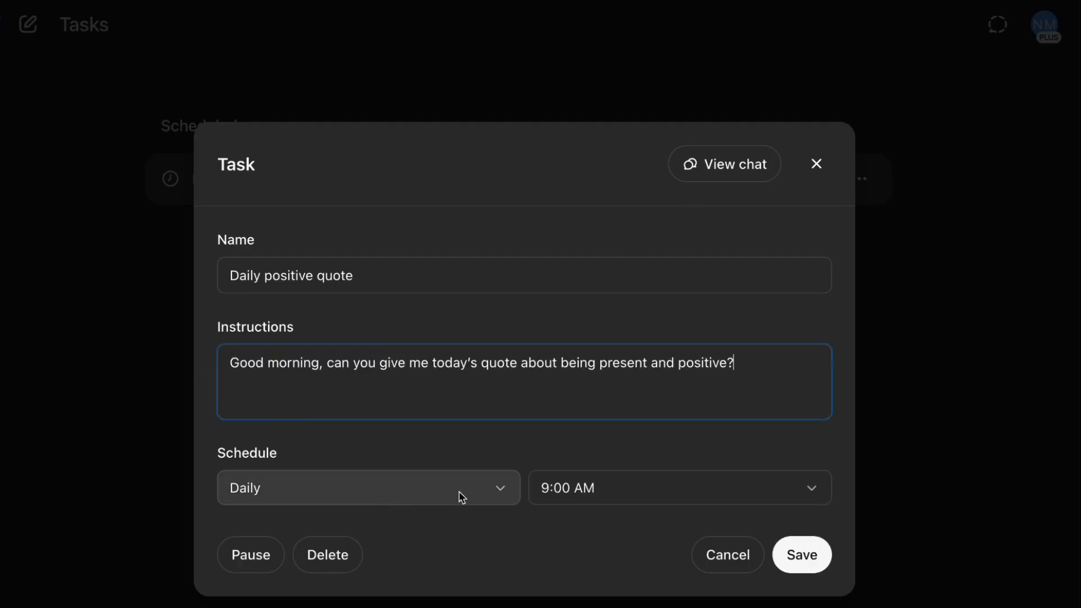
pyautogui.click(816, 558)
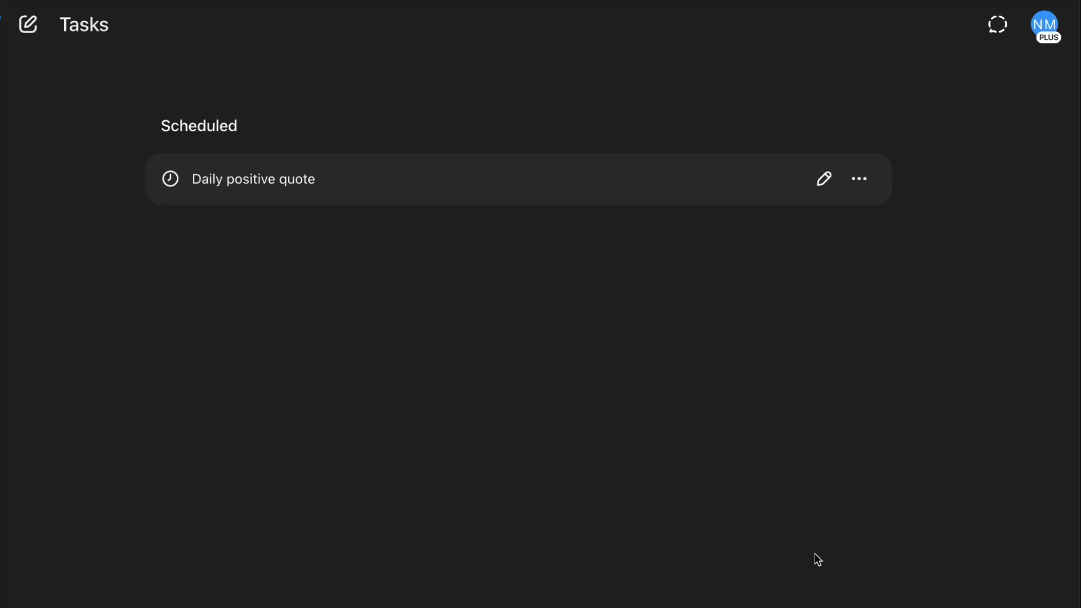
# - Open the chat that created the Daily positive quote task and scroll through it
pyautogui.click(684, 186)
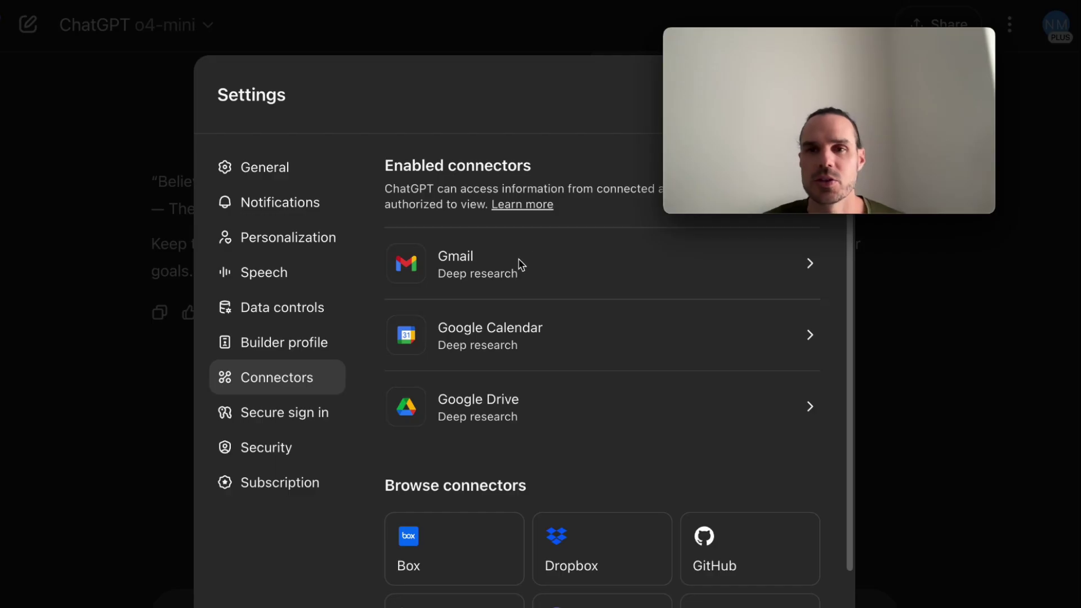
pyautogui.scroll(-2, 524, 274)
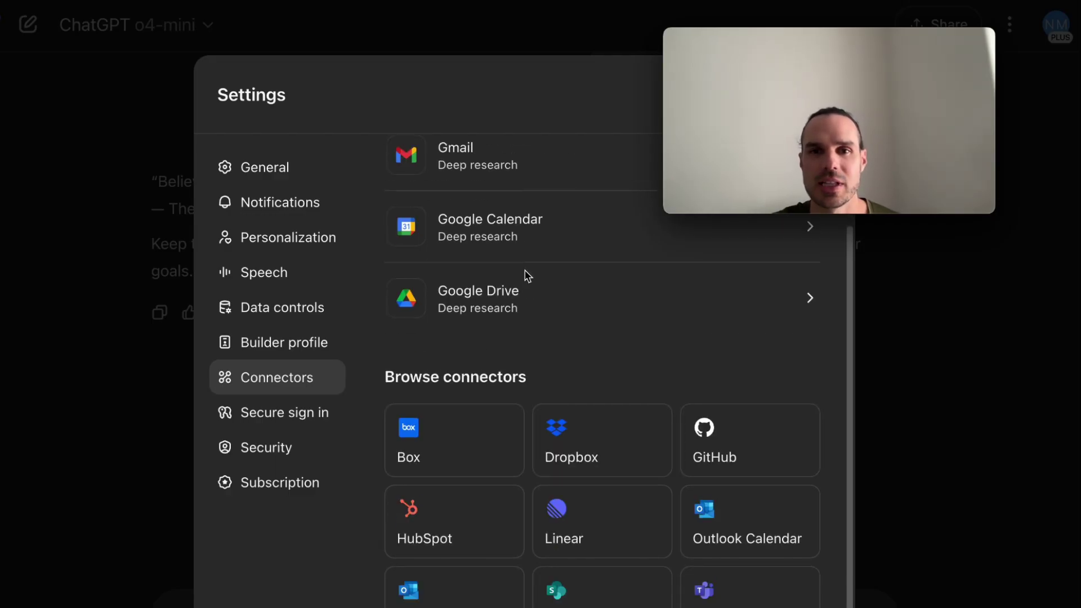
pyautogui.scroll(2, 508, 317)
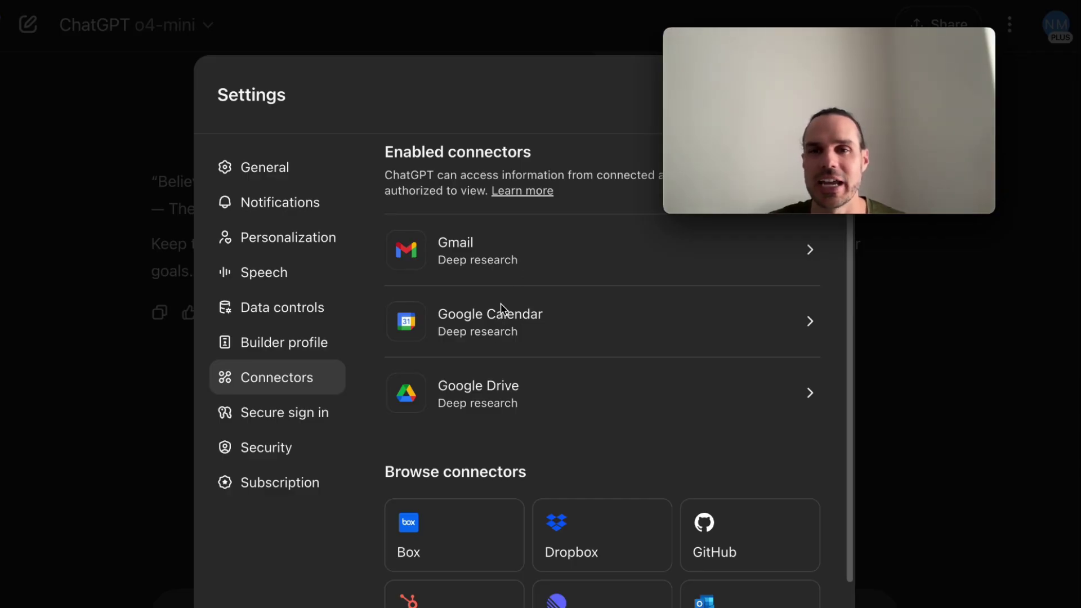
pyautogui.scroll(-2, 526, 278)
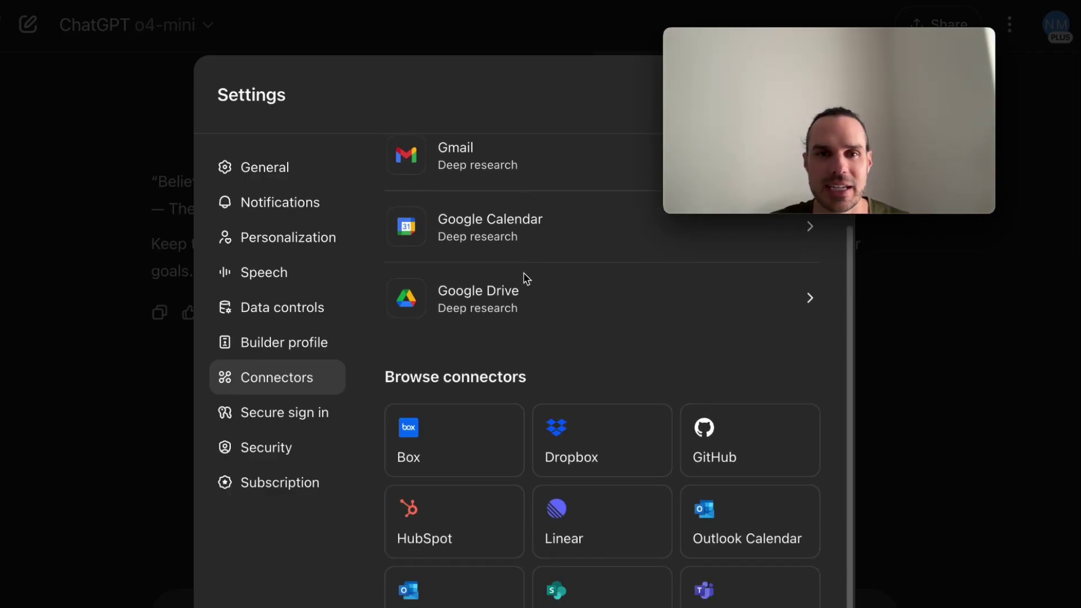